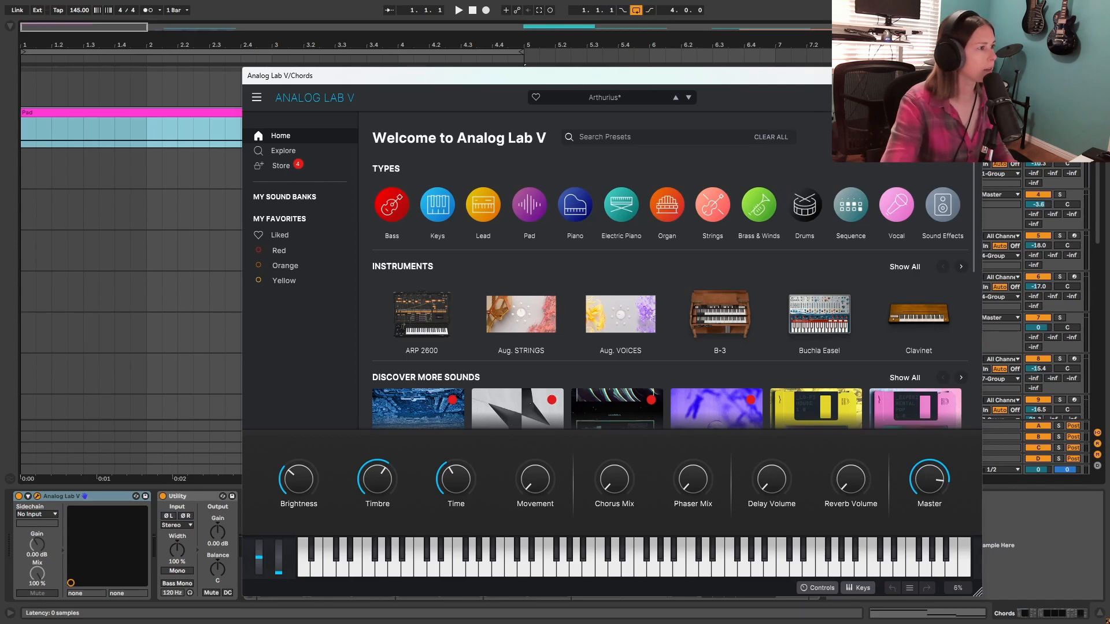
- Close the Chords instrument window, play back the Pad clip and examine its notes
left_click(969, 76)
key("space")
left_click(919, 613)
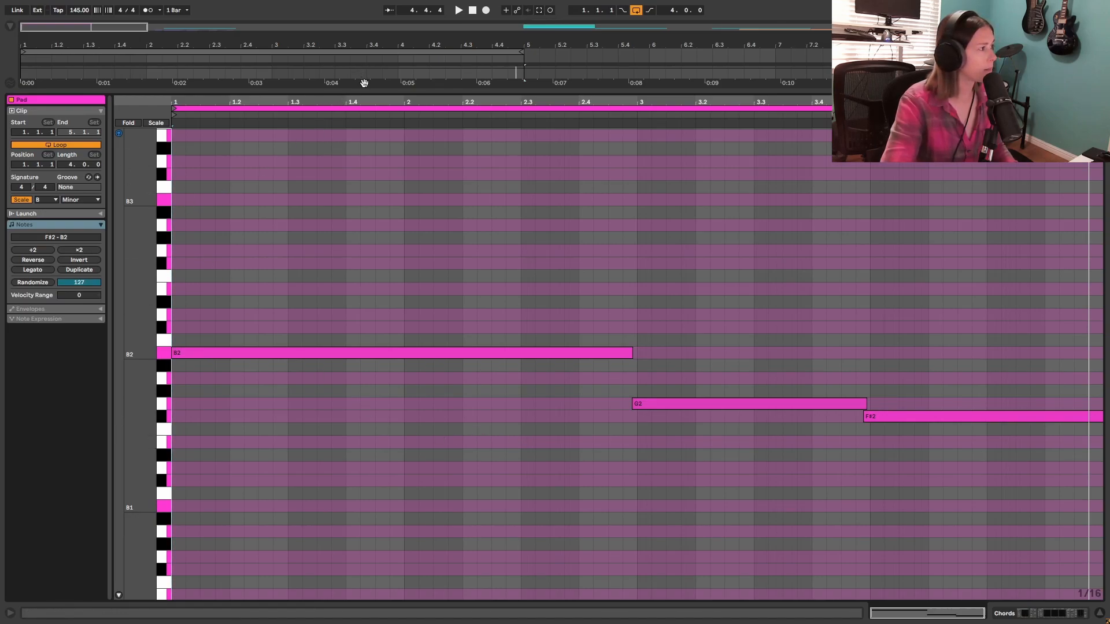
left_click_drag(364, 91, 341, 487)
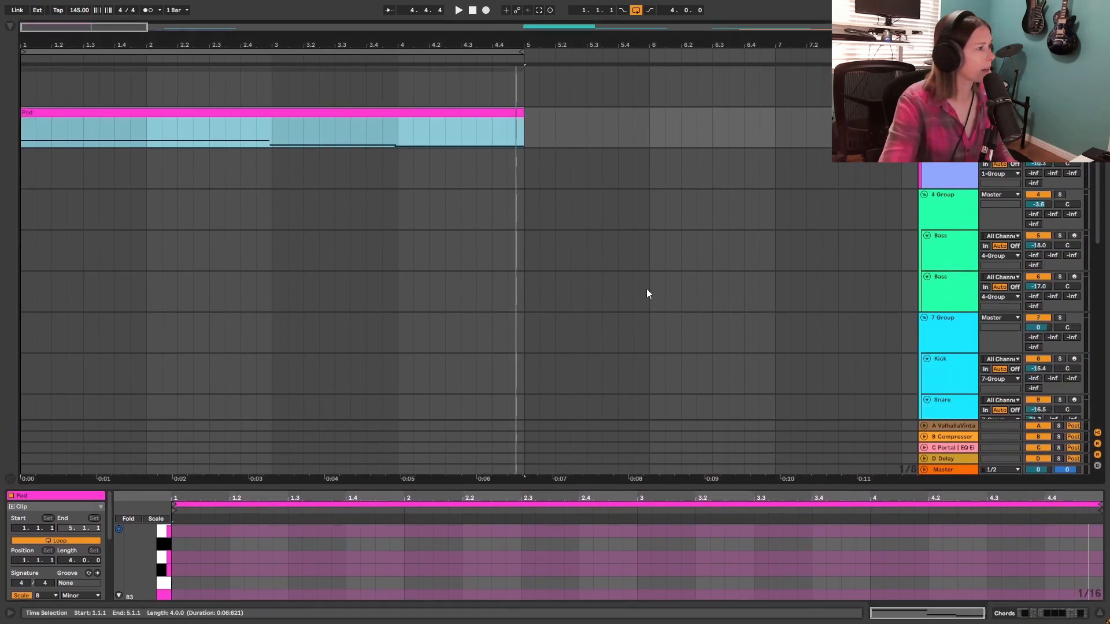
left_click(583, 489)
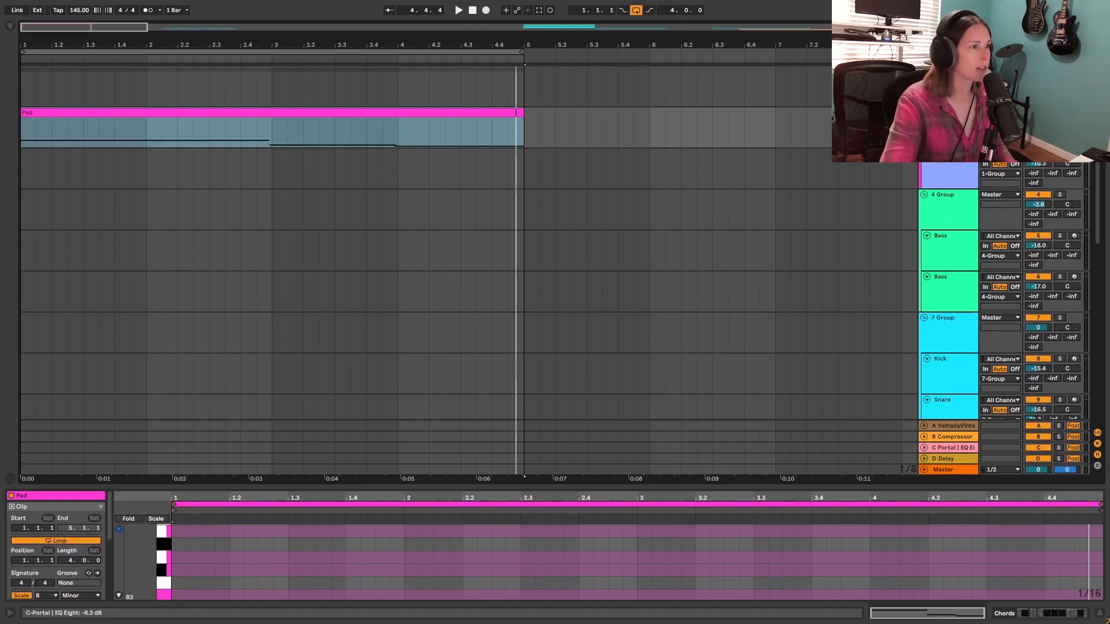
left_click_drag(974, 488, 977, 602)
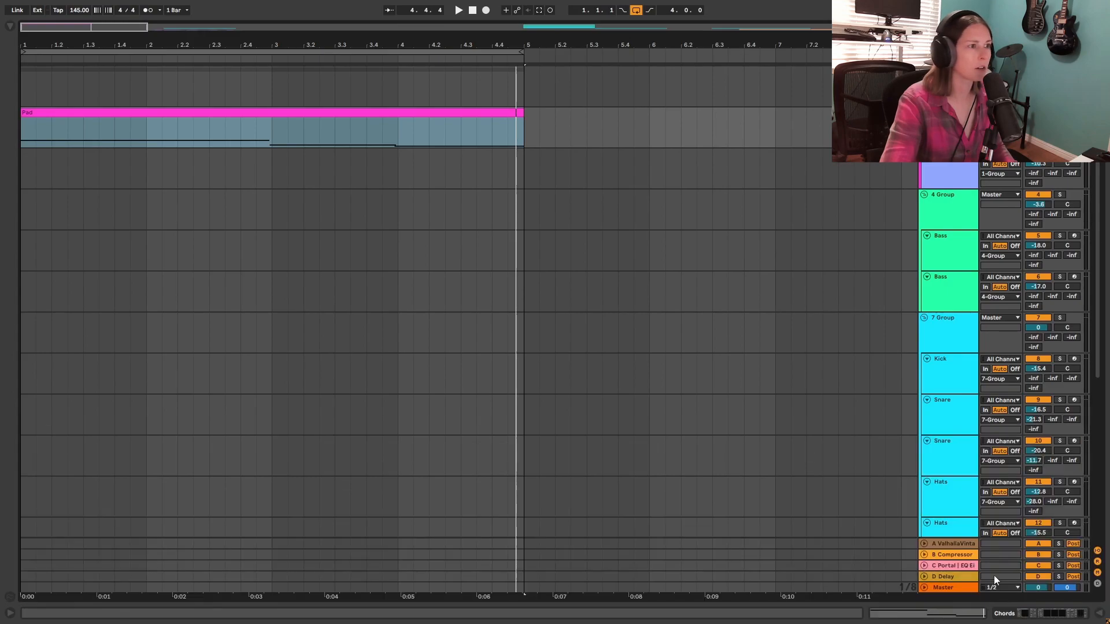
- Inspect the Portal plugin settings on return track C
key("Tab")
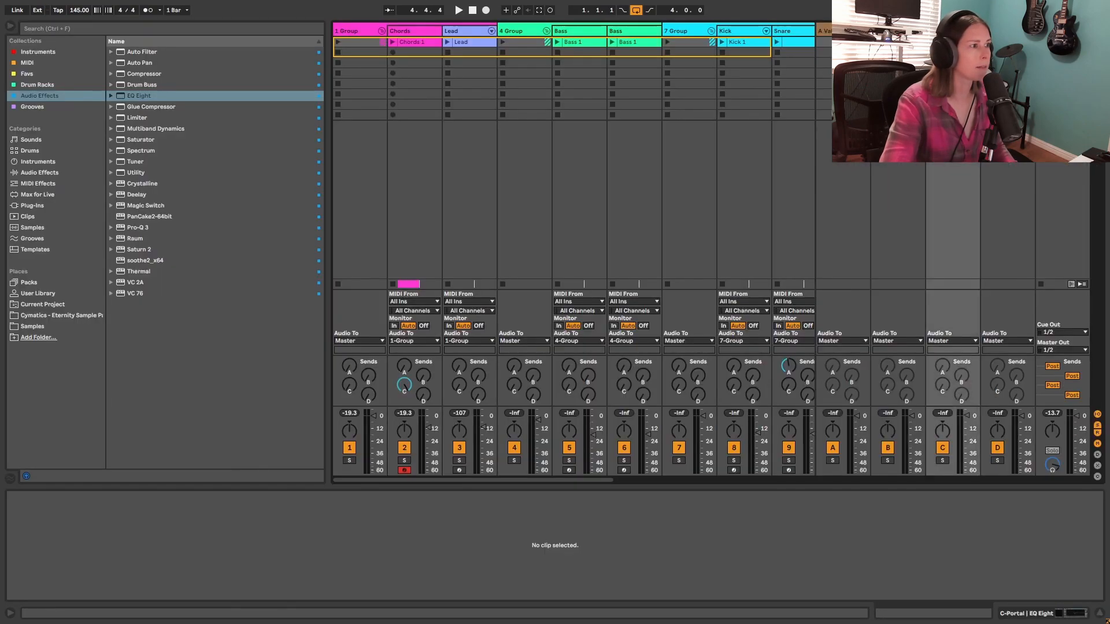
left_click(1013, 613)
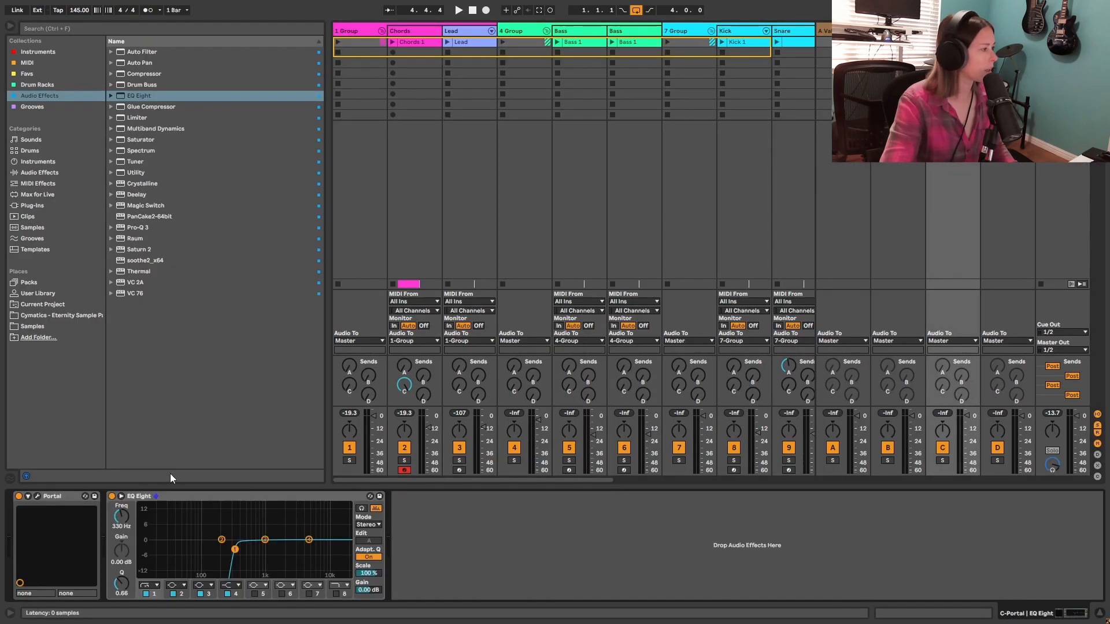
left_click(37, 496)
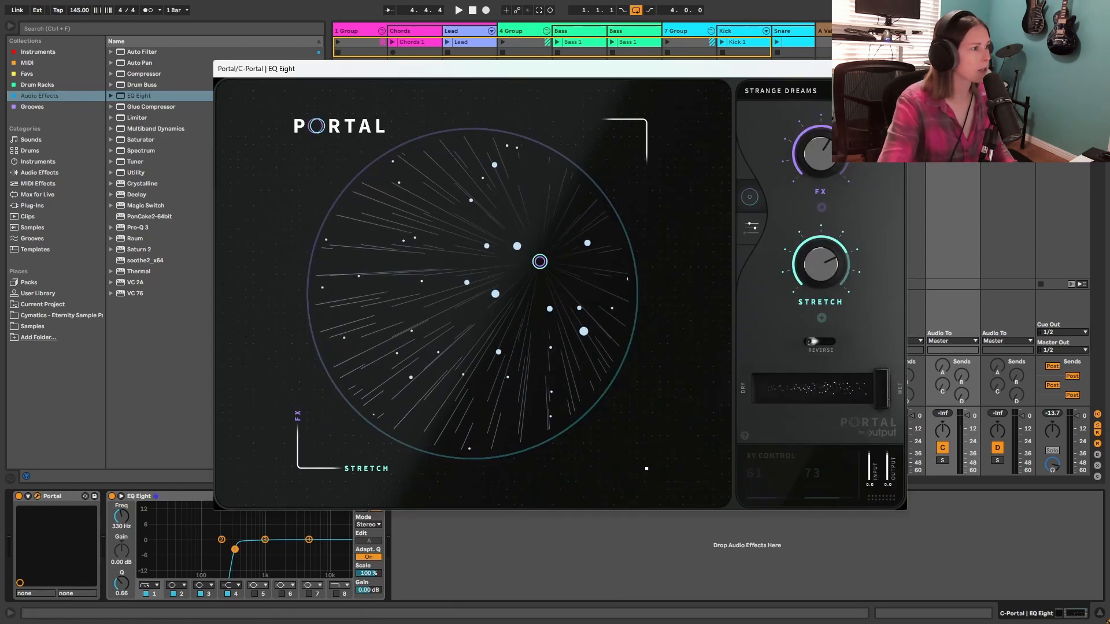
left_click(893, 68)
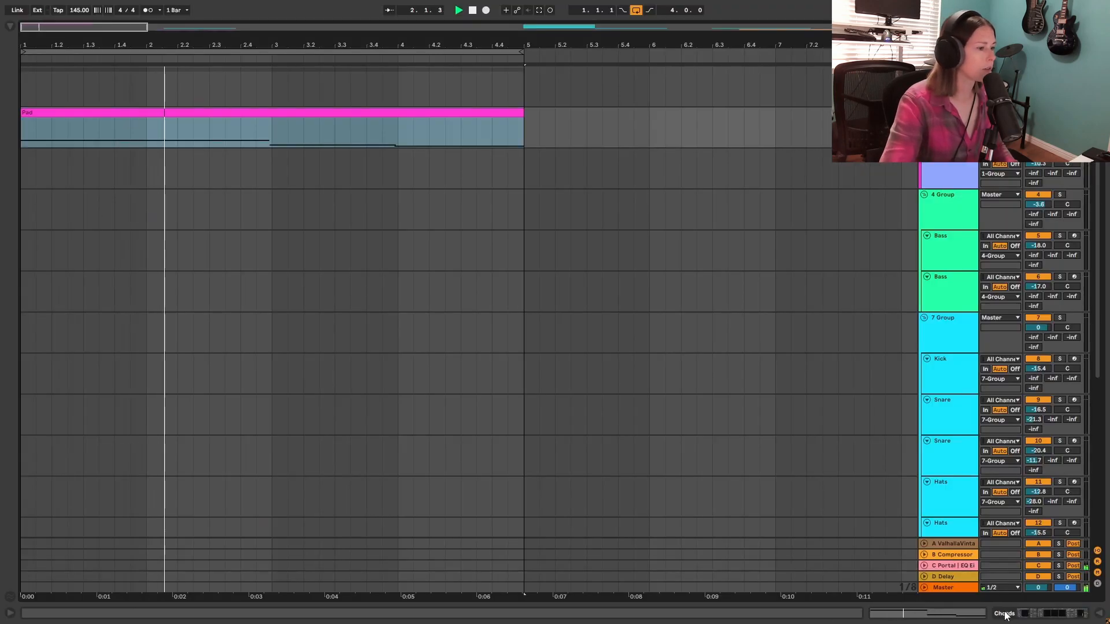
- Turn on the audio effect rack on the Chords track and review its Pro-Q 3 curve during playback
left_click(1024, 617)
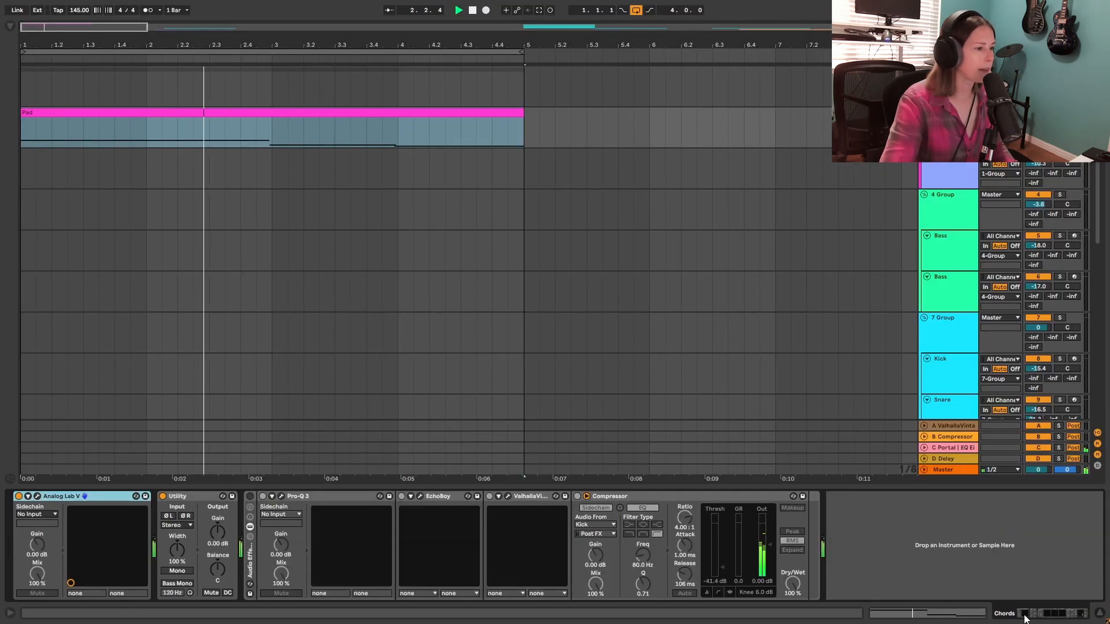
left_click(250, 496)
left_click(281, 496)
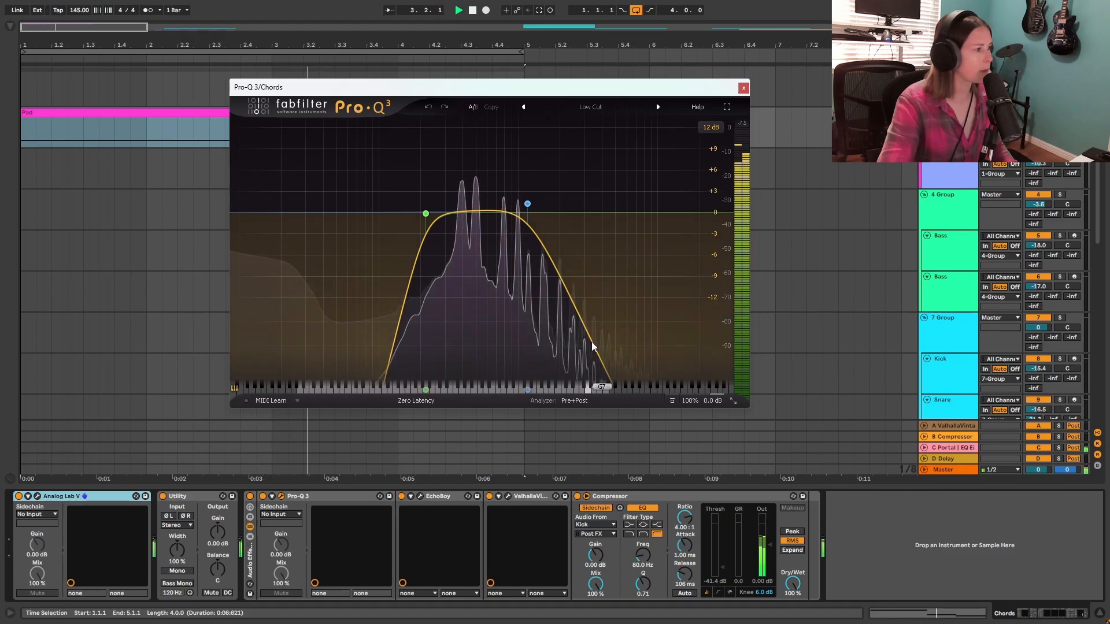
left_click(743, 88)
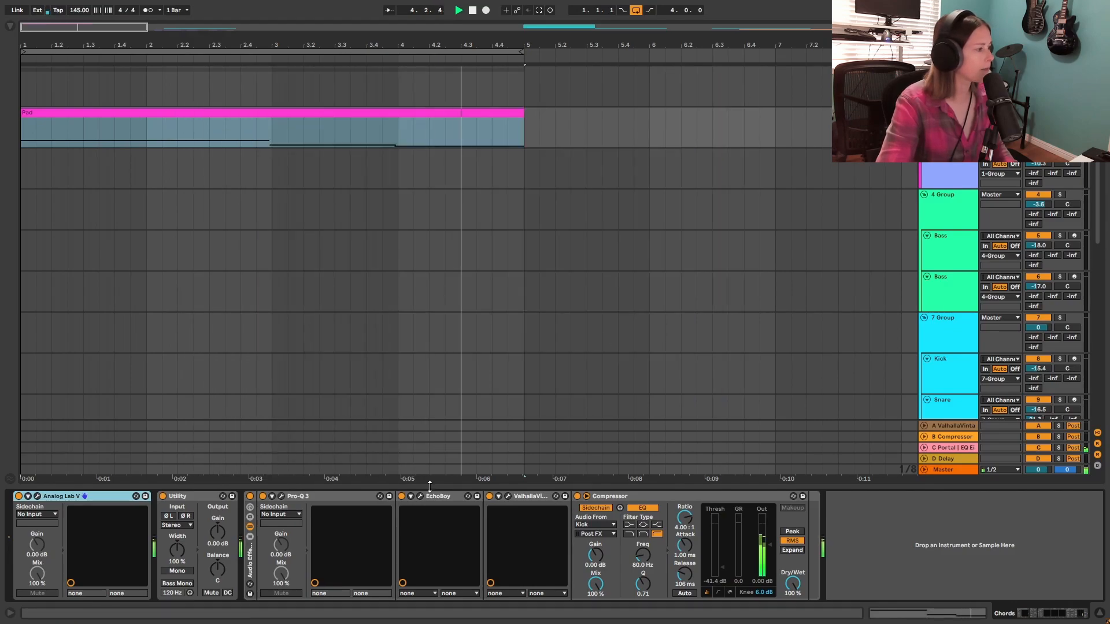
- Review the EchoBoy settings on the Chords track and compare the sound with the effect off and on
left_click(421, 496)
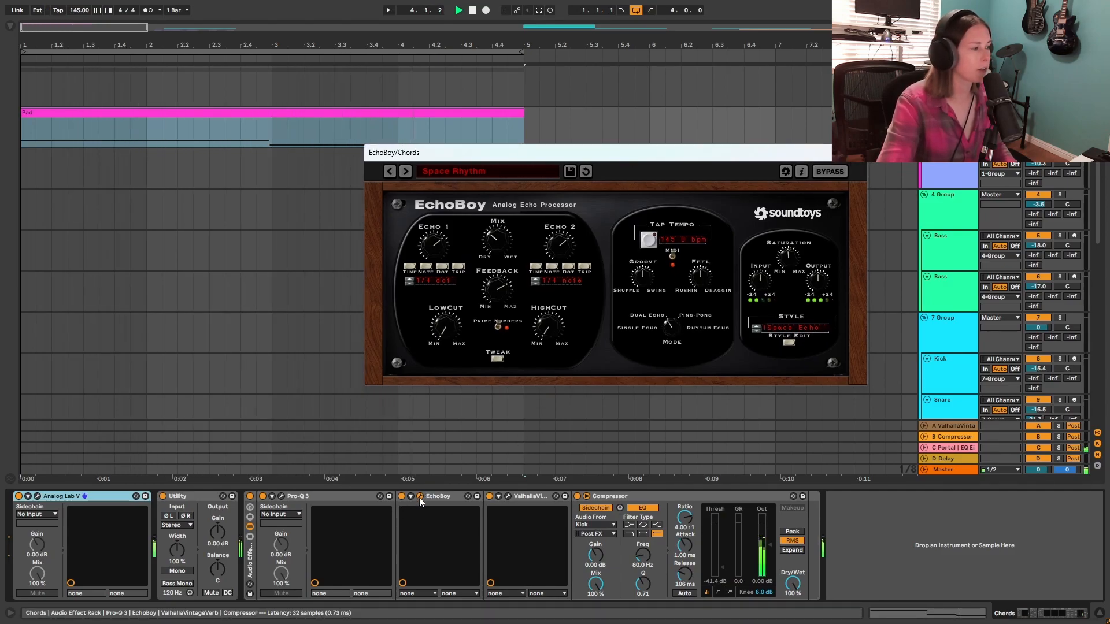
left_click(401, 497)
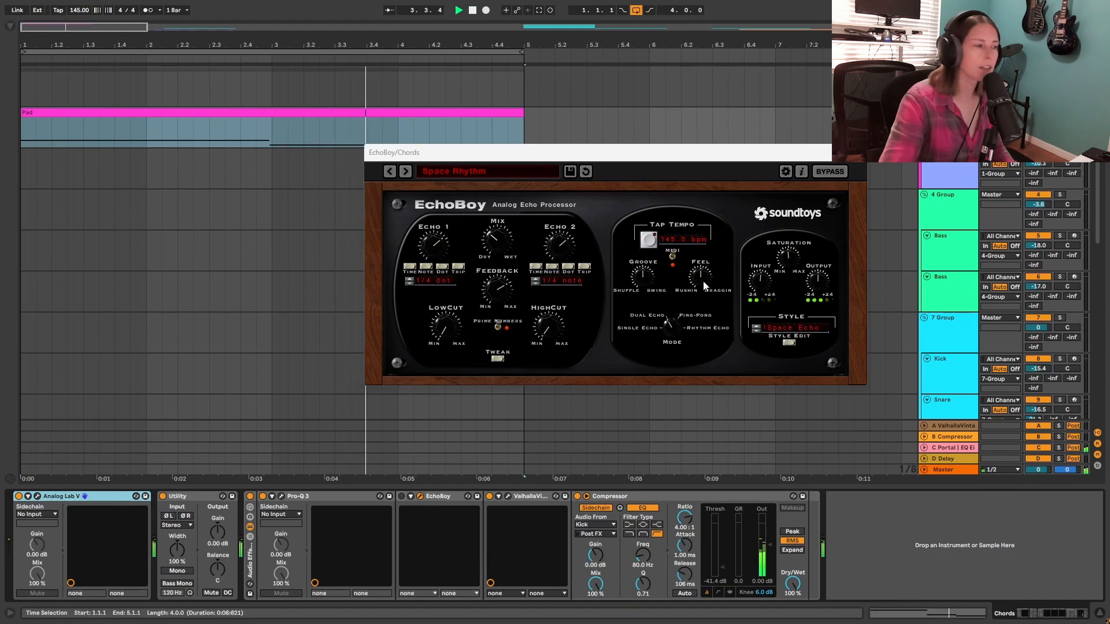
left_click(402, 496)
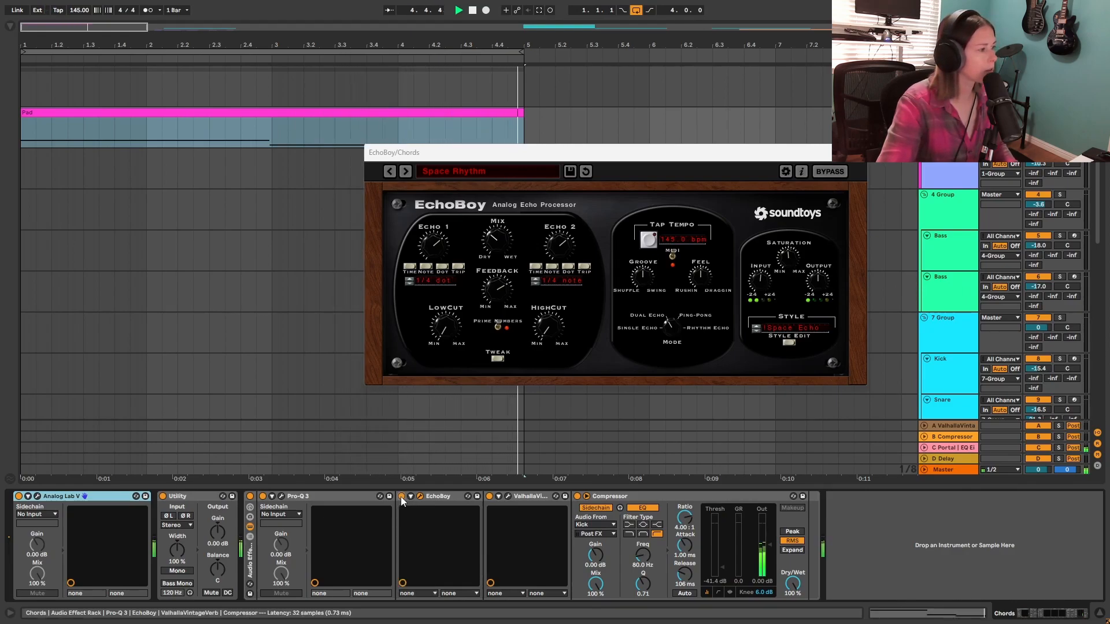
left_click(854, 152)
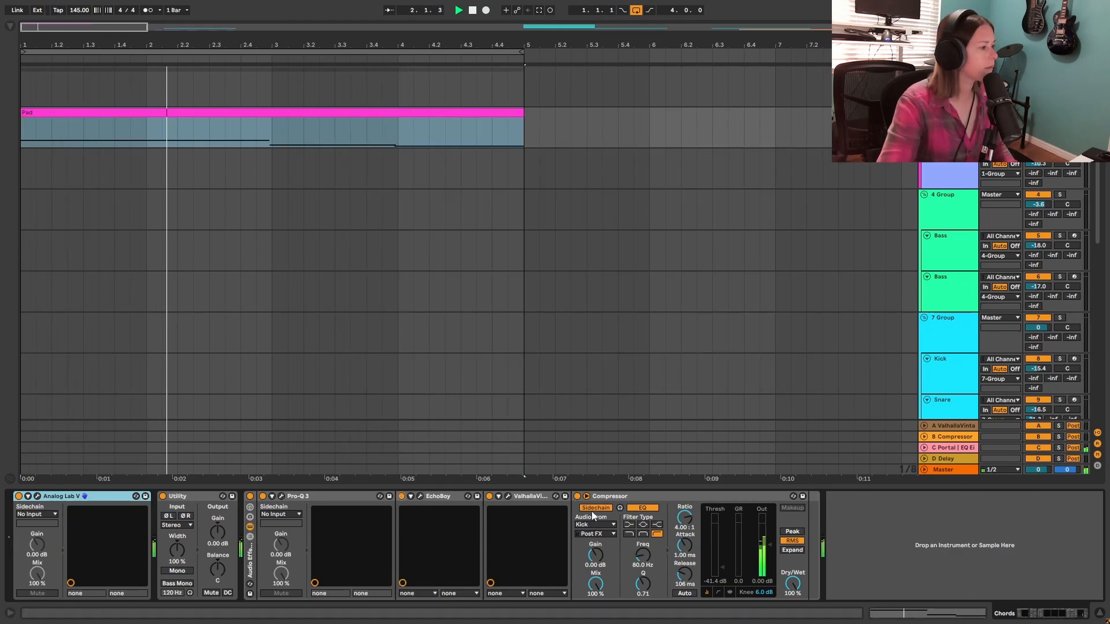
- Review the ValhallaVintageVerb settings on the Chords track and stop playback
left_click(506, 496)
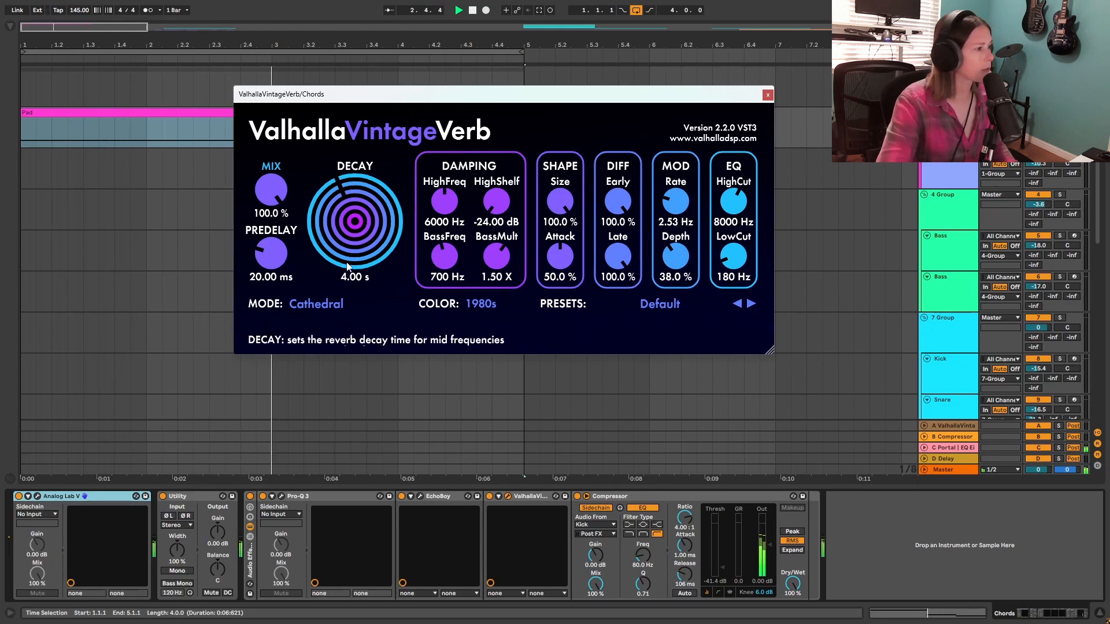
left_click(768, 94)
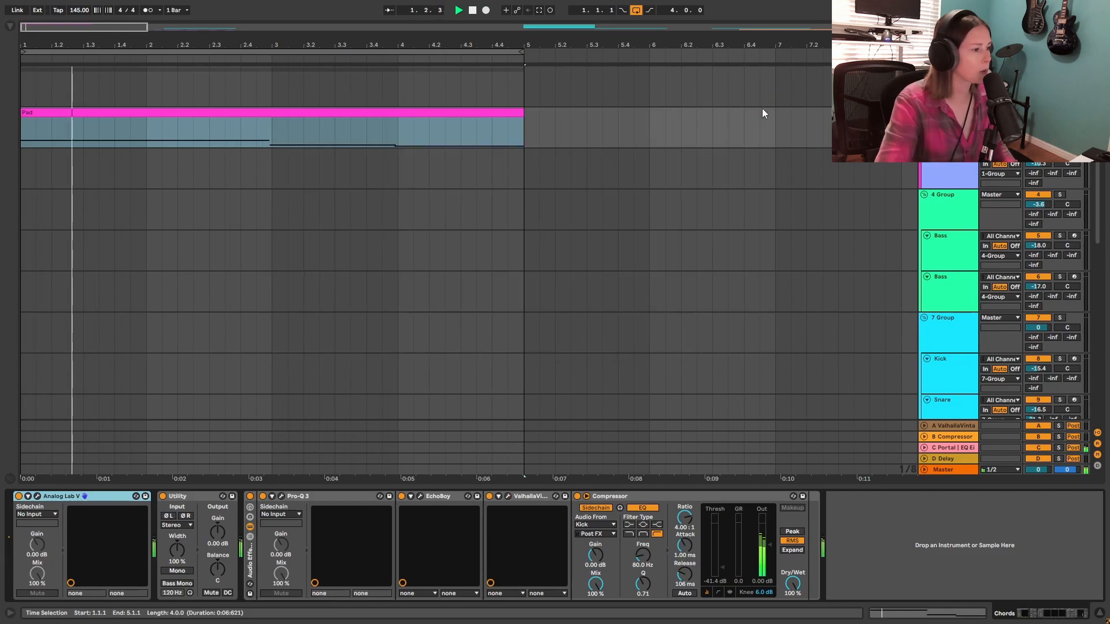
key("space")
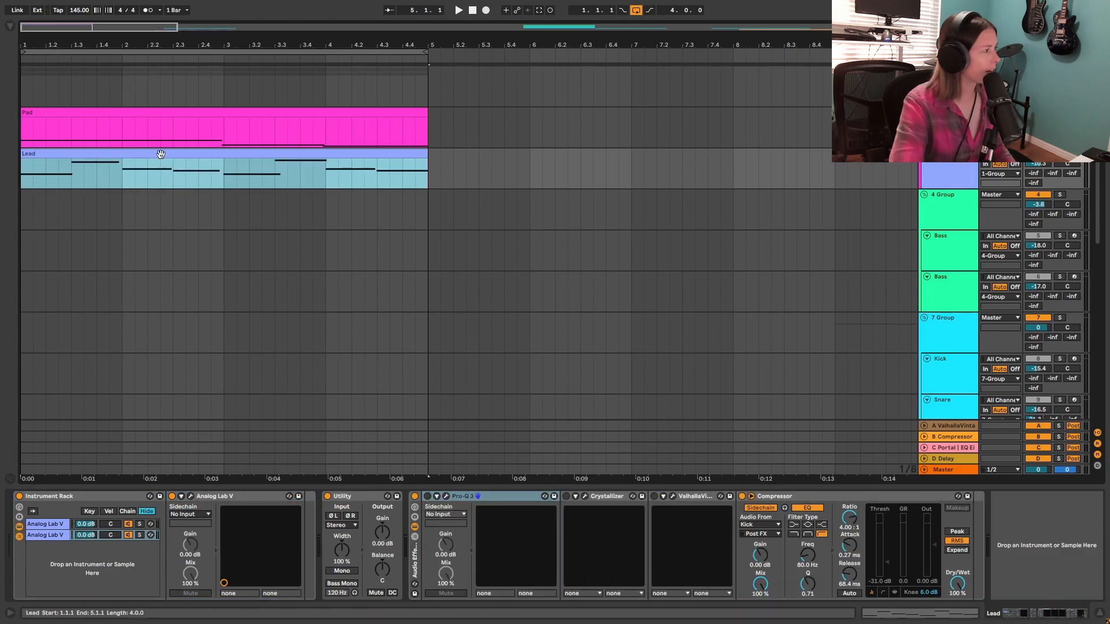
- Play the Lead clip, solo the first Analog Lab V chain in the Lead instrument rack and audition its preset
key("space")
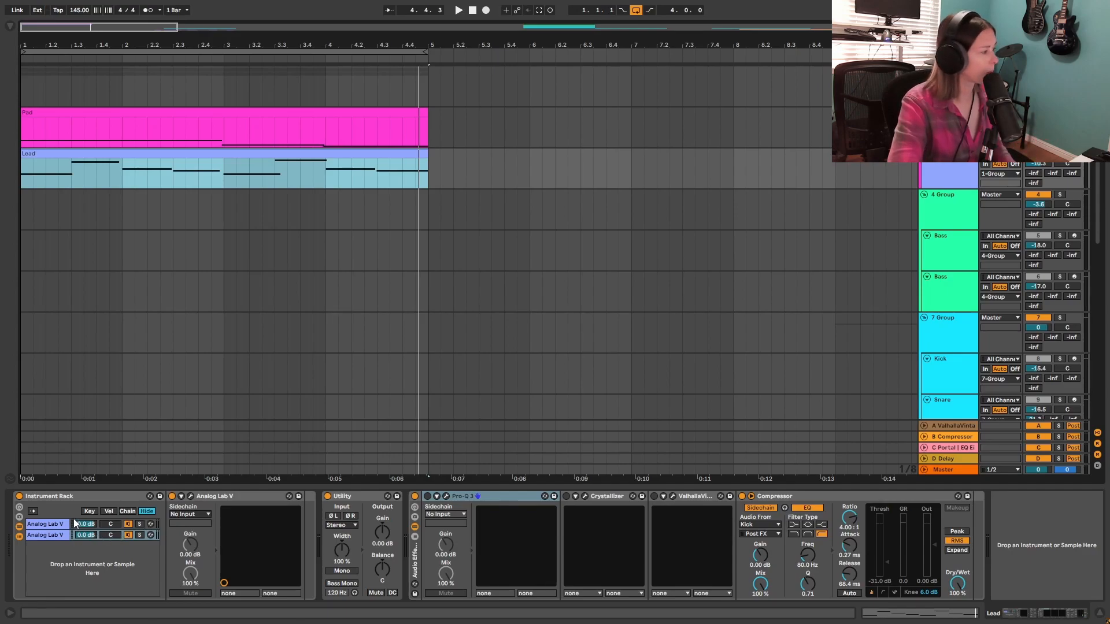
left_click(57, 529)
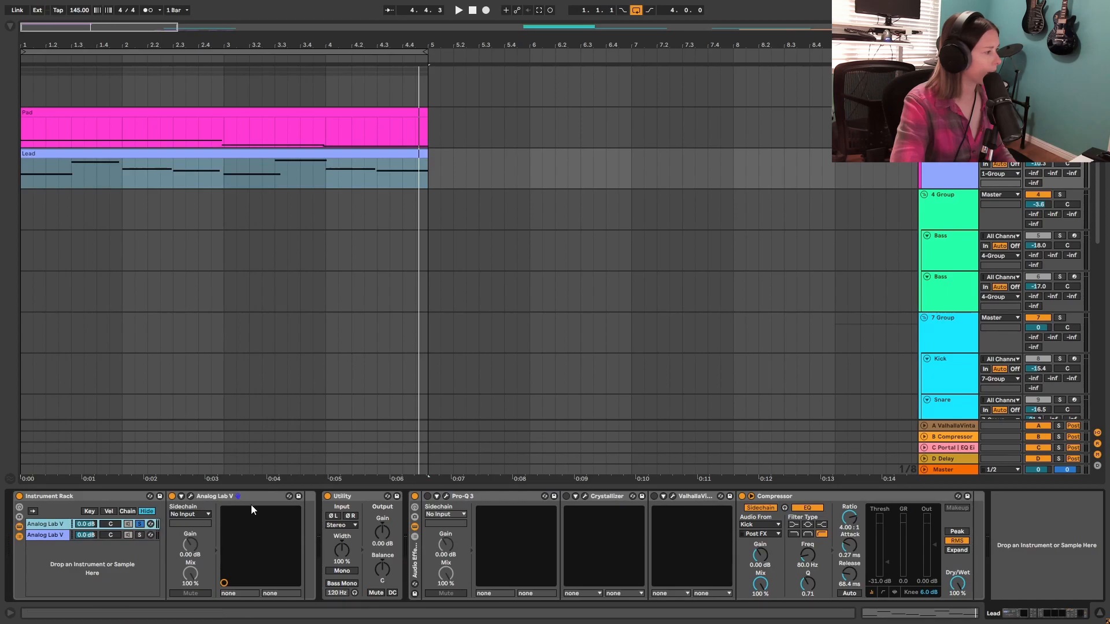
left_click(191, 496)
key("space")
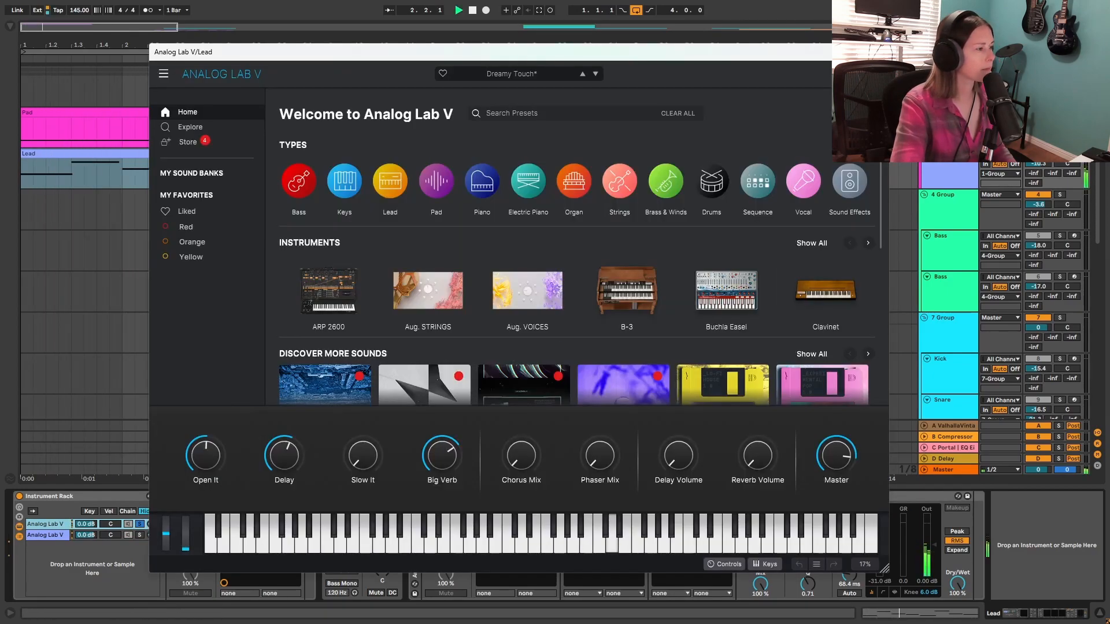
key("space")
left_click(876, 52)
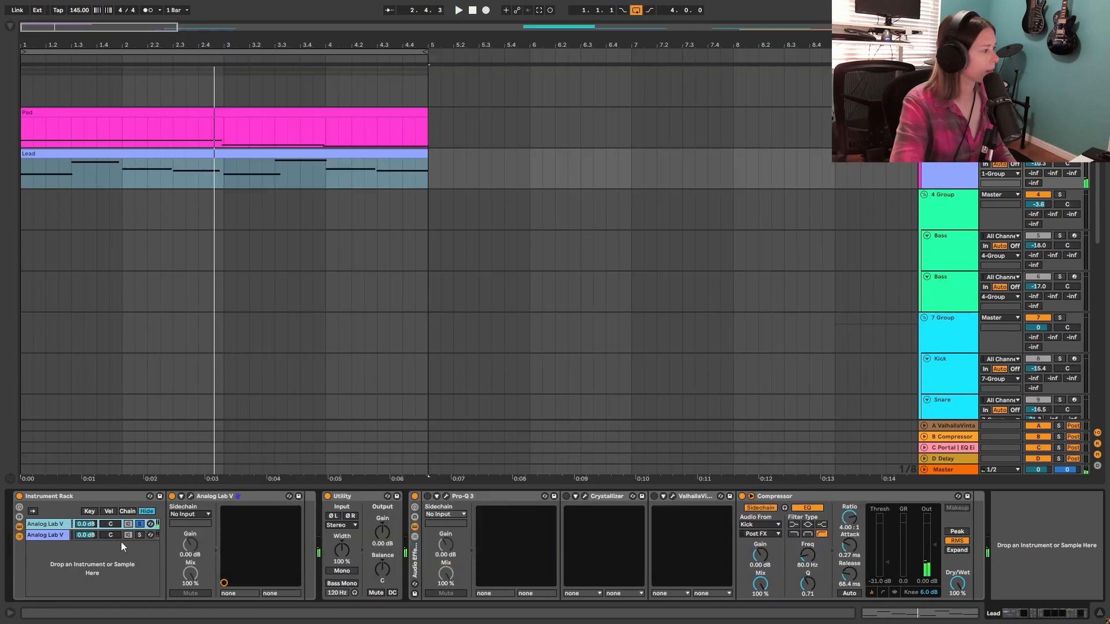
- Solo the second Analog Lab V chain in the Lead instrument rack and audition its preset
left_click(135, 535)
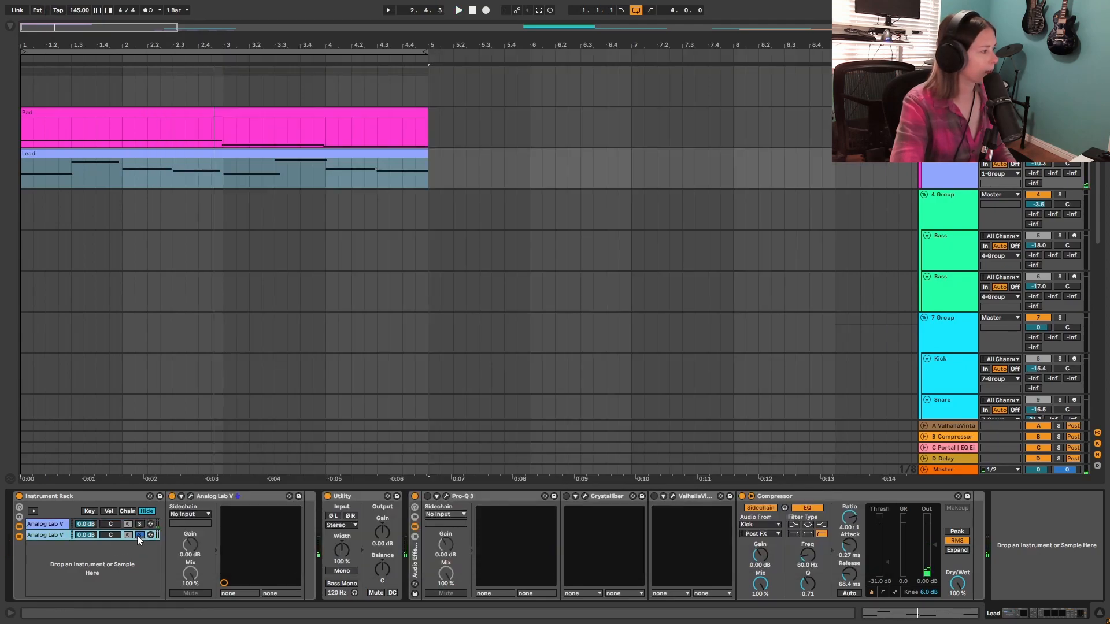
left_click(192, 497)
key("space")
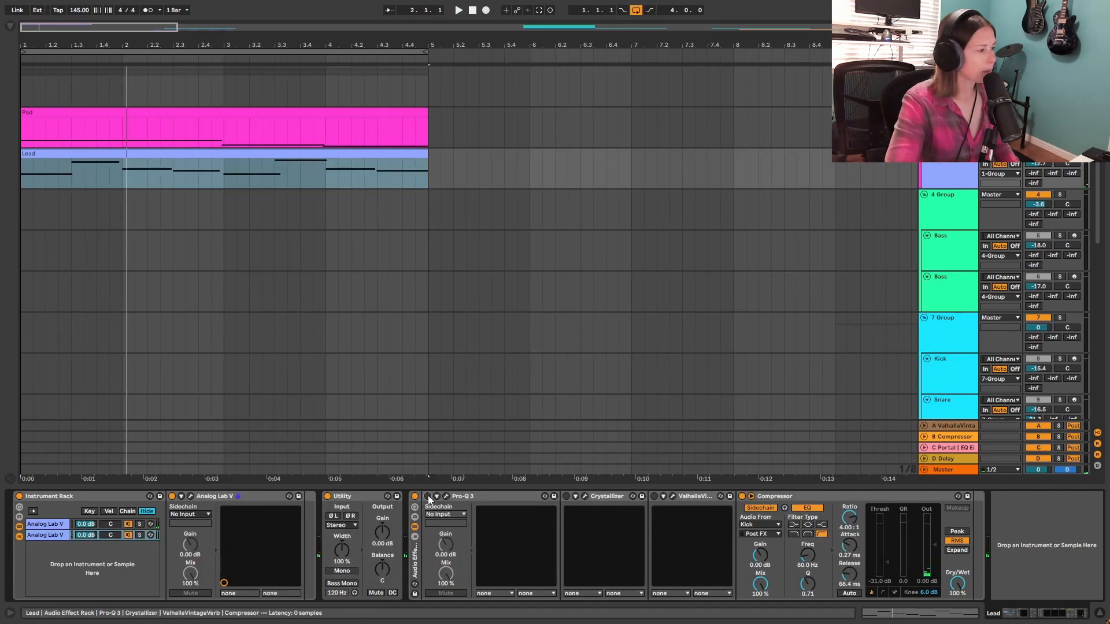
- Turn on Pro-Q 3 on the Lead track and review its EQ curve during playback
left_click(427, 497)
key("space")
left_click(446, 496)
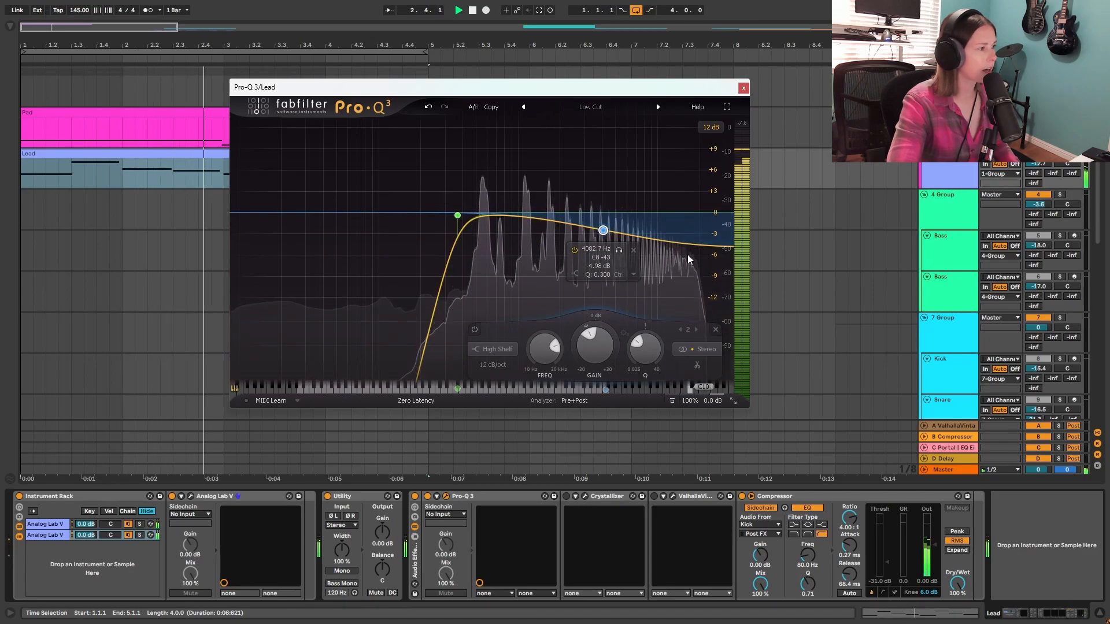
left_click(744, 88)
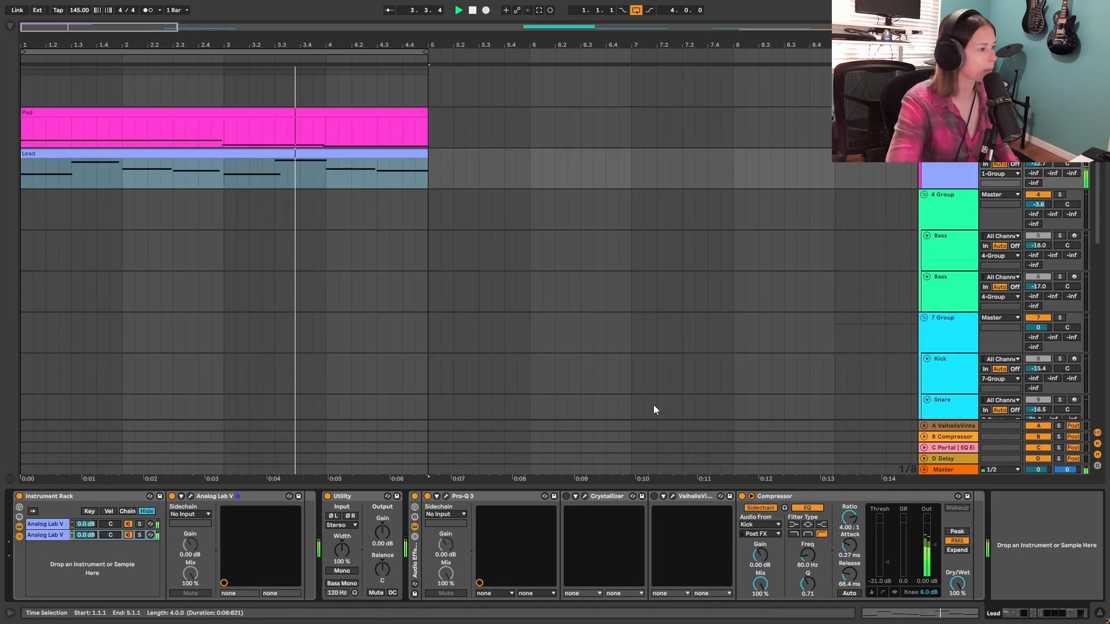
- Turn on Crystallizer on the Lead track, review its settings, and open ValhallaVintageVerb
left_click(583, 496)
left_click(567, 496)
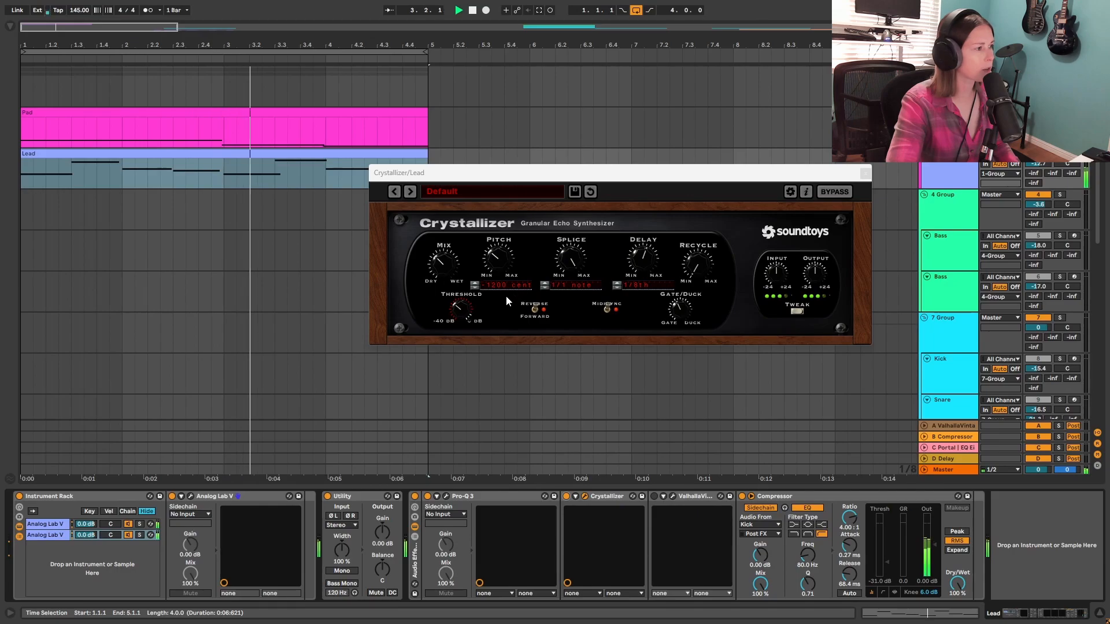
left_click(865, 173)
left_click(673, 495)
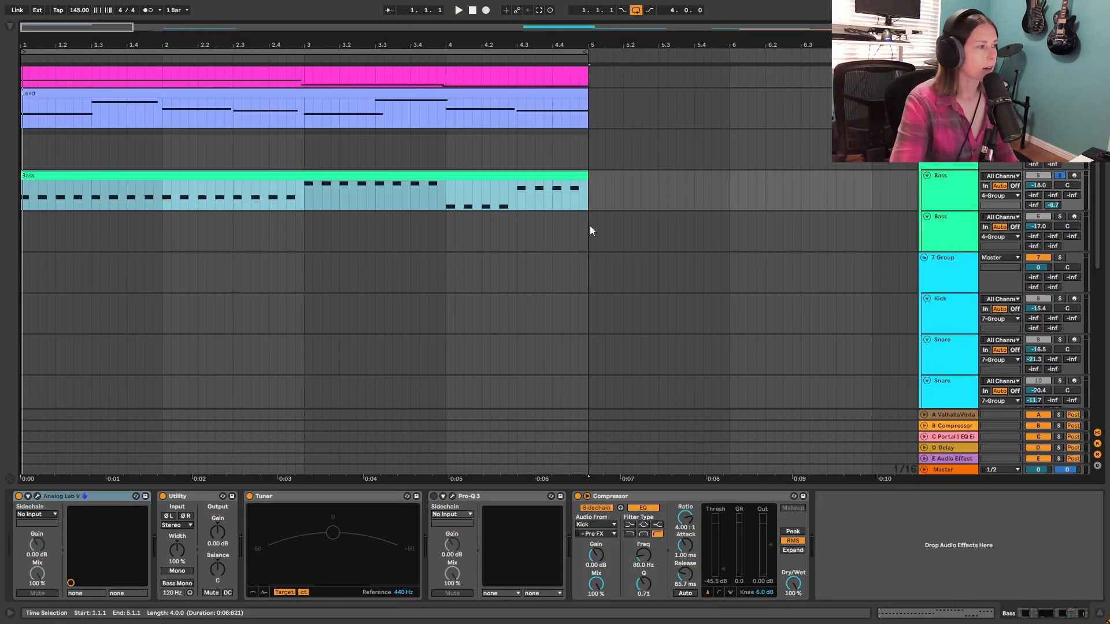
- Audition the Bass clip and review the preset in its Analog Lab V instrument
scroll(579, 230, "up", 2)
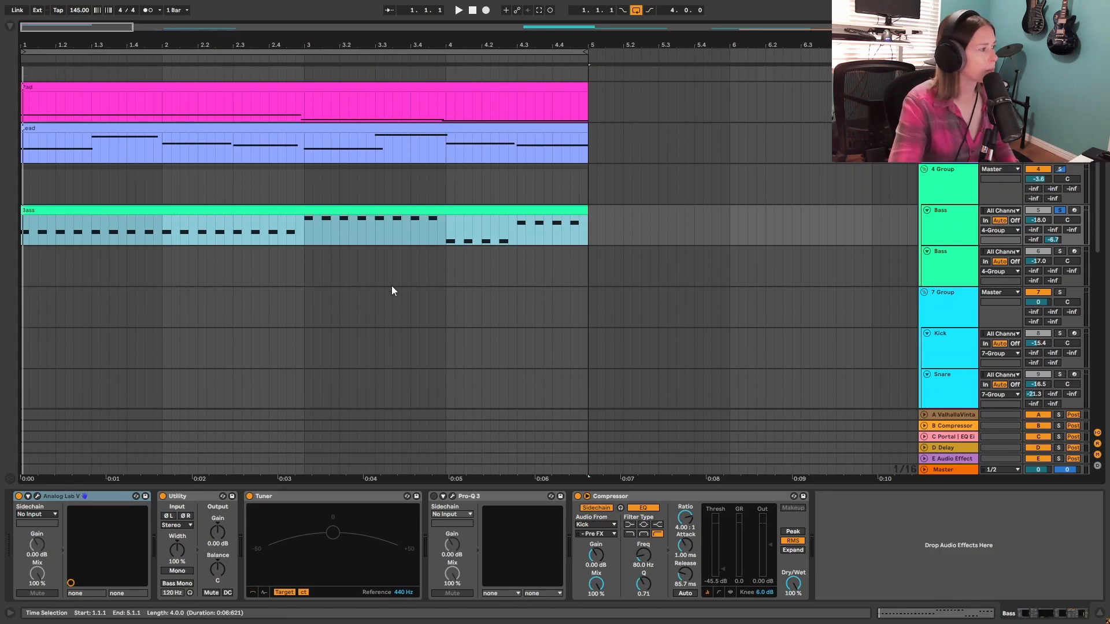
left_click(38, 496)
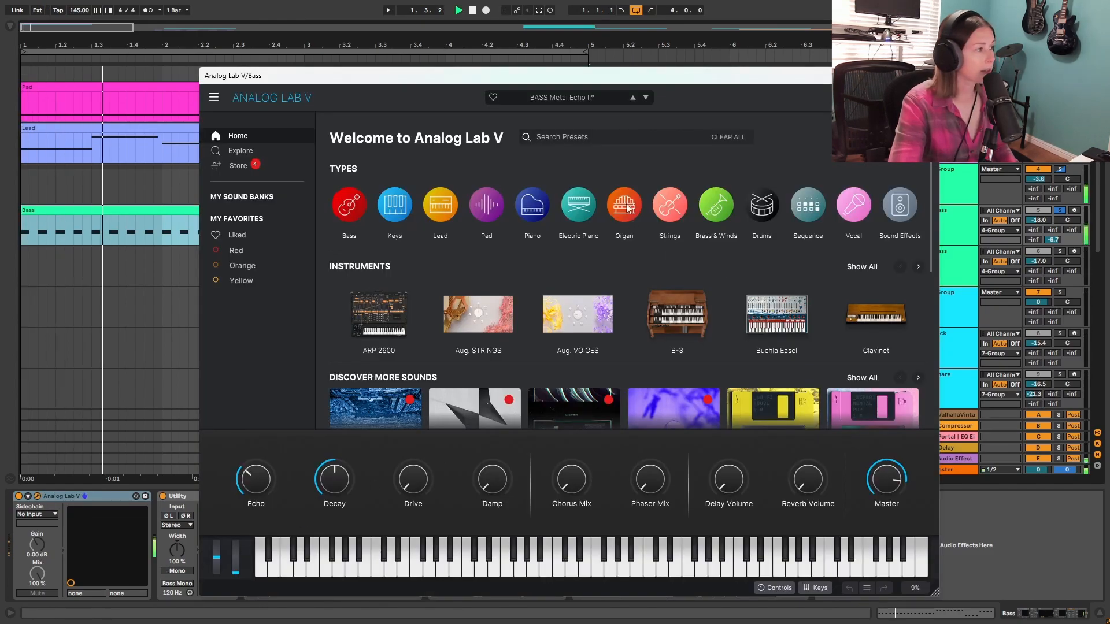
left_click(926, 75)
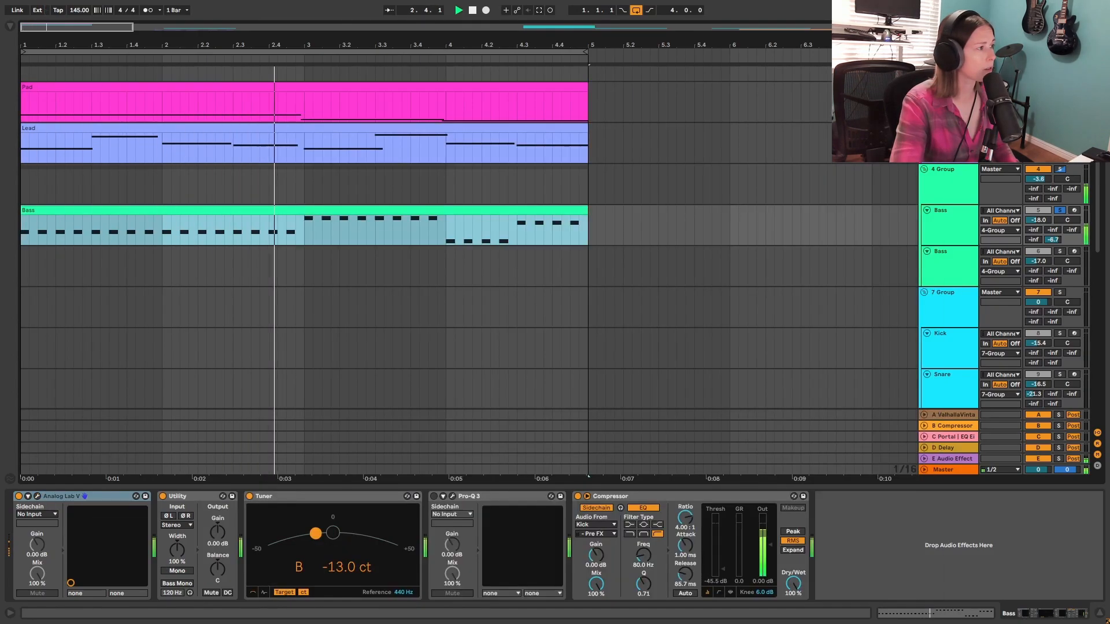
- View the Bass clip's notes, turn on Pro-Q 3 on the Bass track and review its EQ curve
left_click(946, 217)
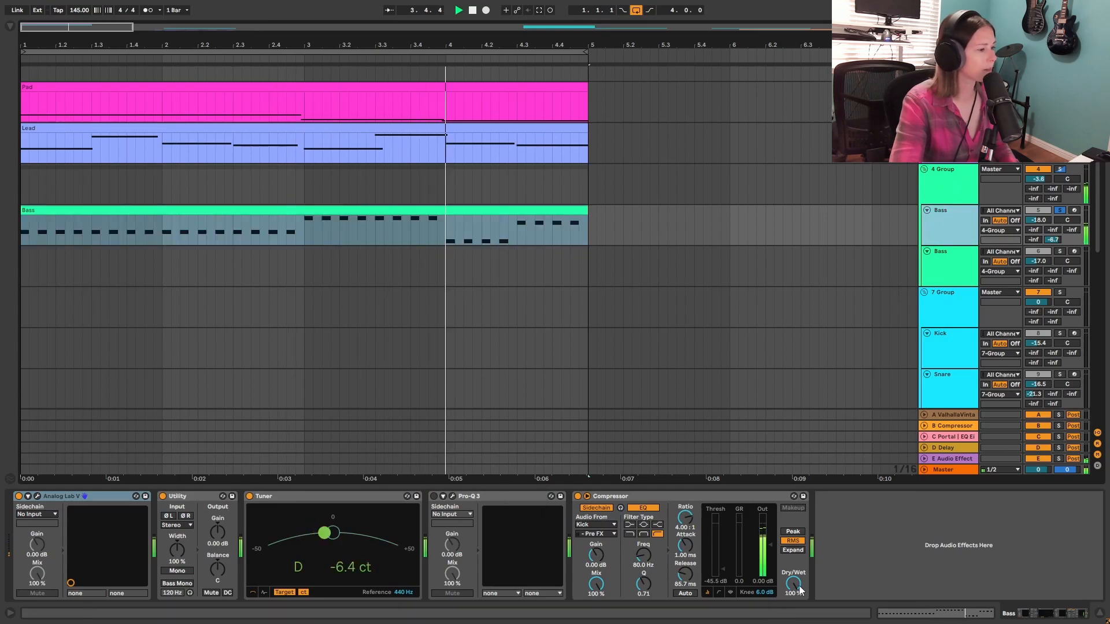
left_click(919, 615)
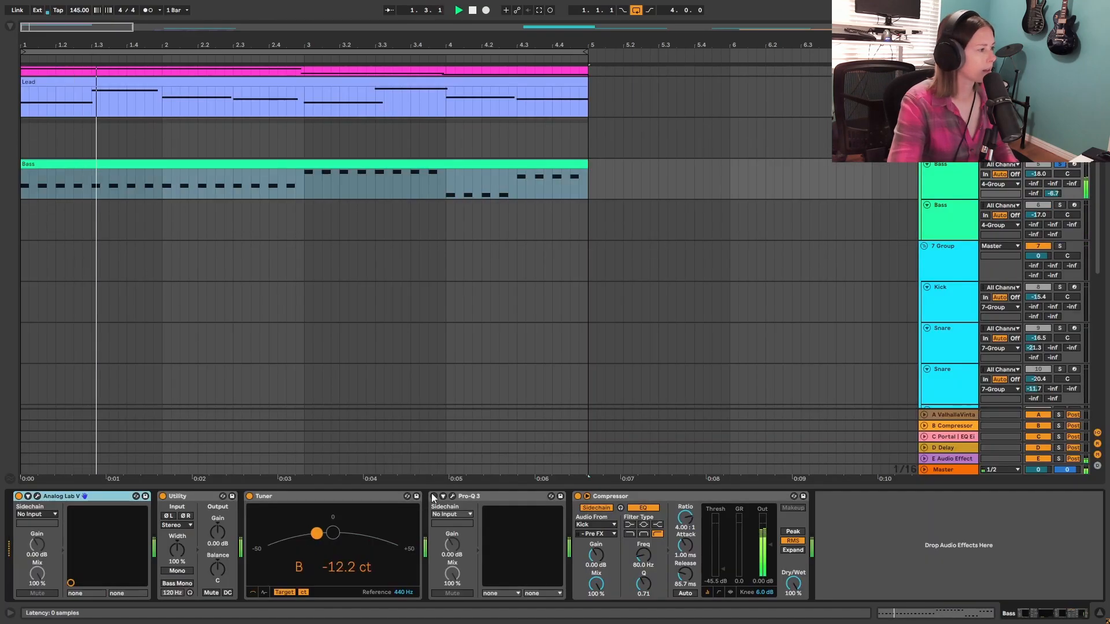
left_click(454, 496)
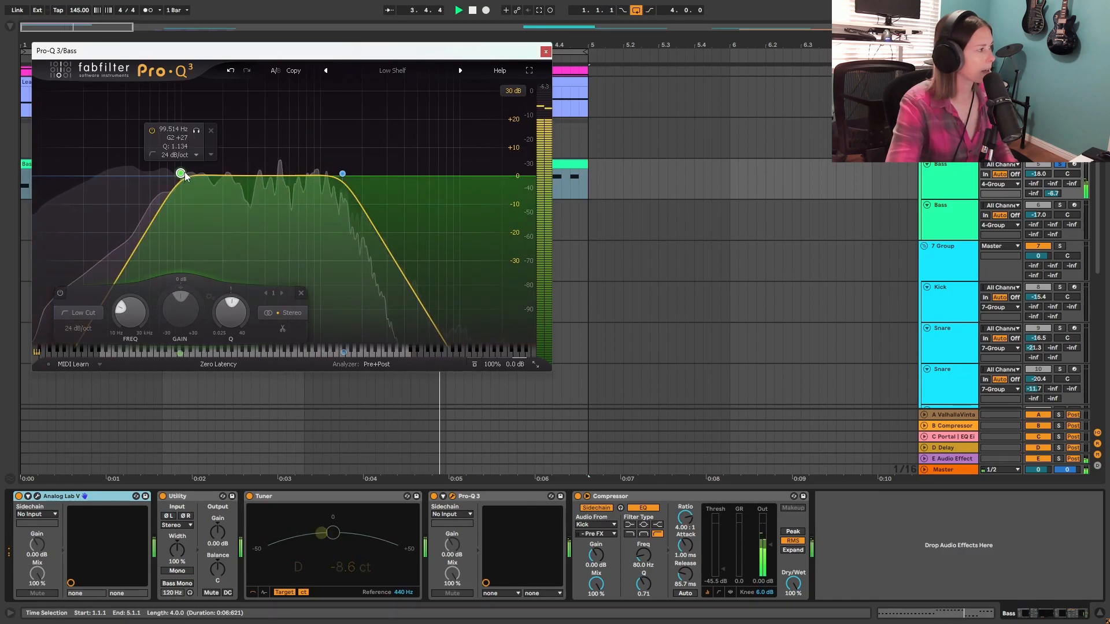
left_click(545, 52)
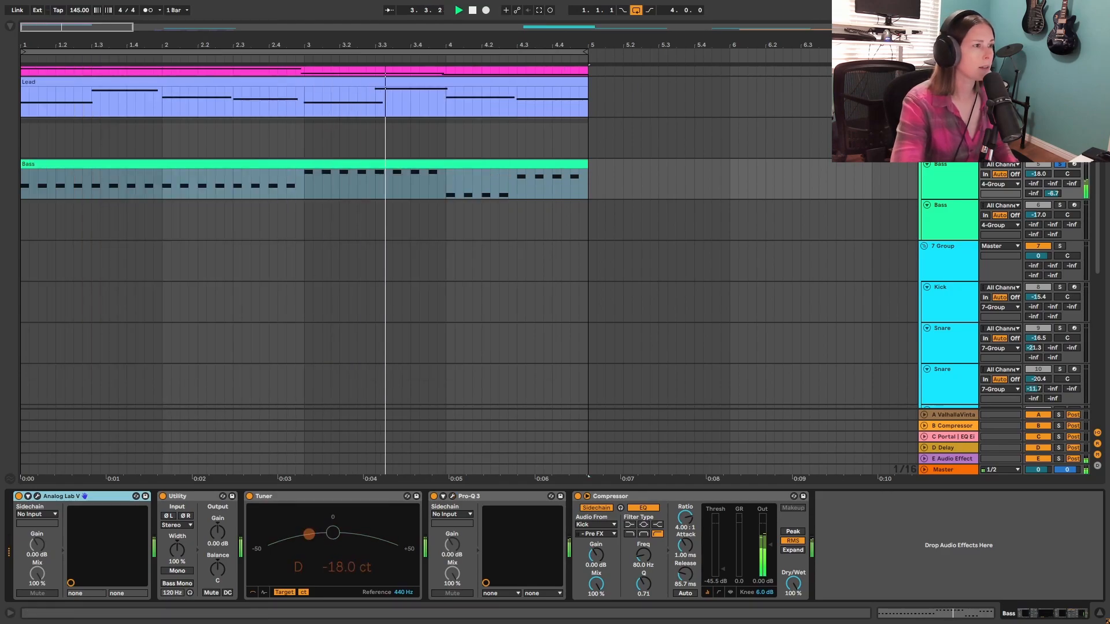
- Review the Audio Effect Rack on return track E, fed by the Bass track's send, including its Auto Filter and Thermal settings
key("Tab")
left_click(1006, 31)
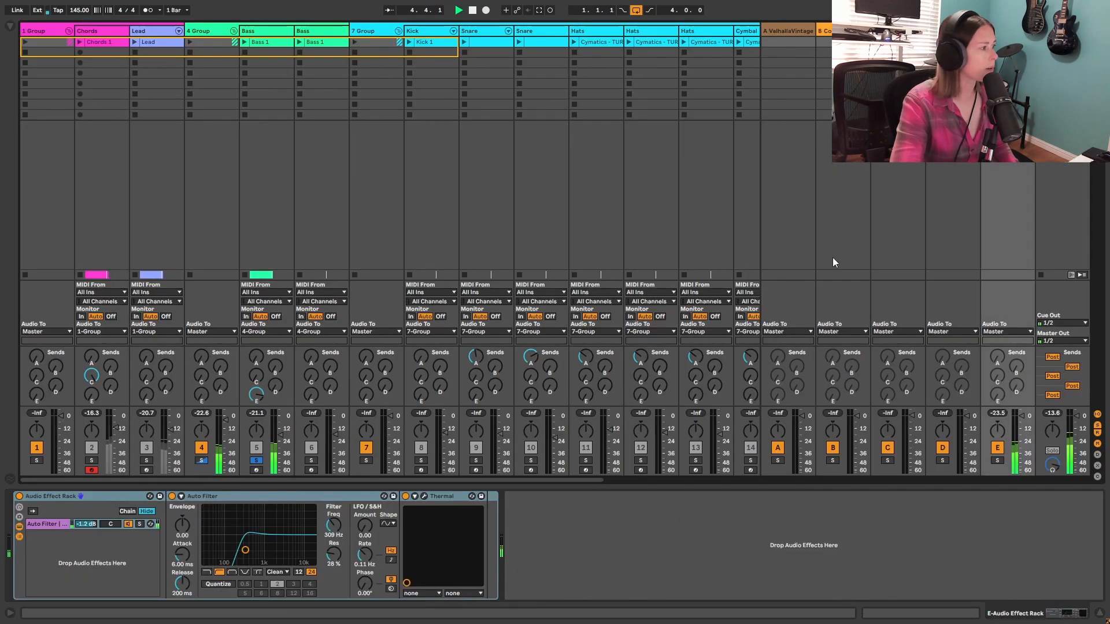
left_click(258, 396)
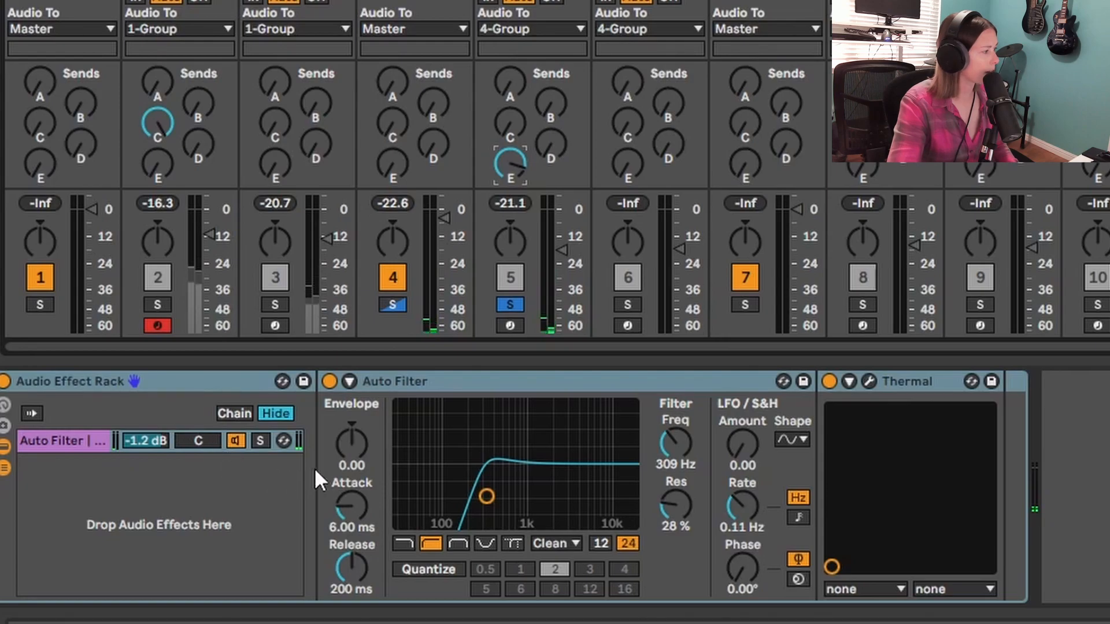
left_click(868, 381)
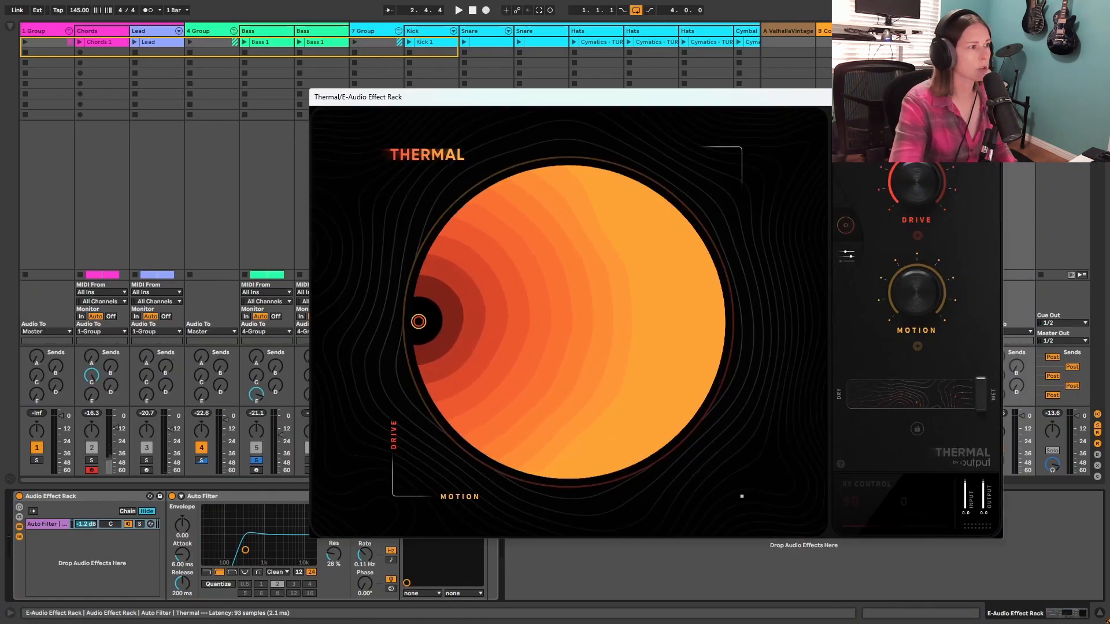
left_click(989, 97)
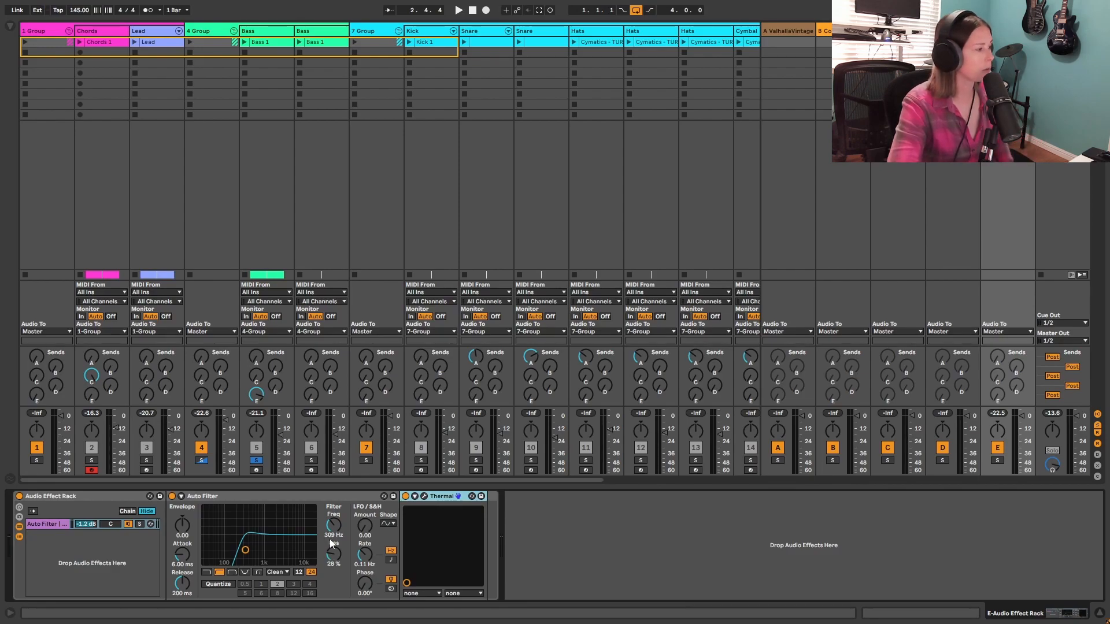
left_click(309, 498)
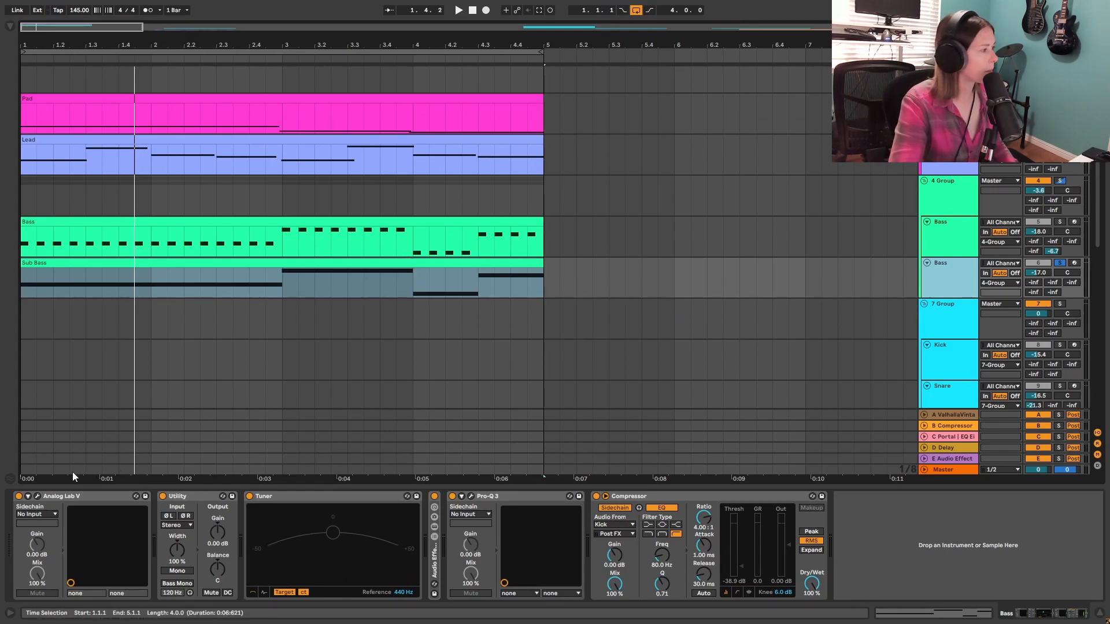
- Audition the Sub Bass clip and review the preset in its Analog Lab V instrument
left_click(40, 495)
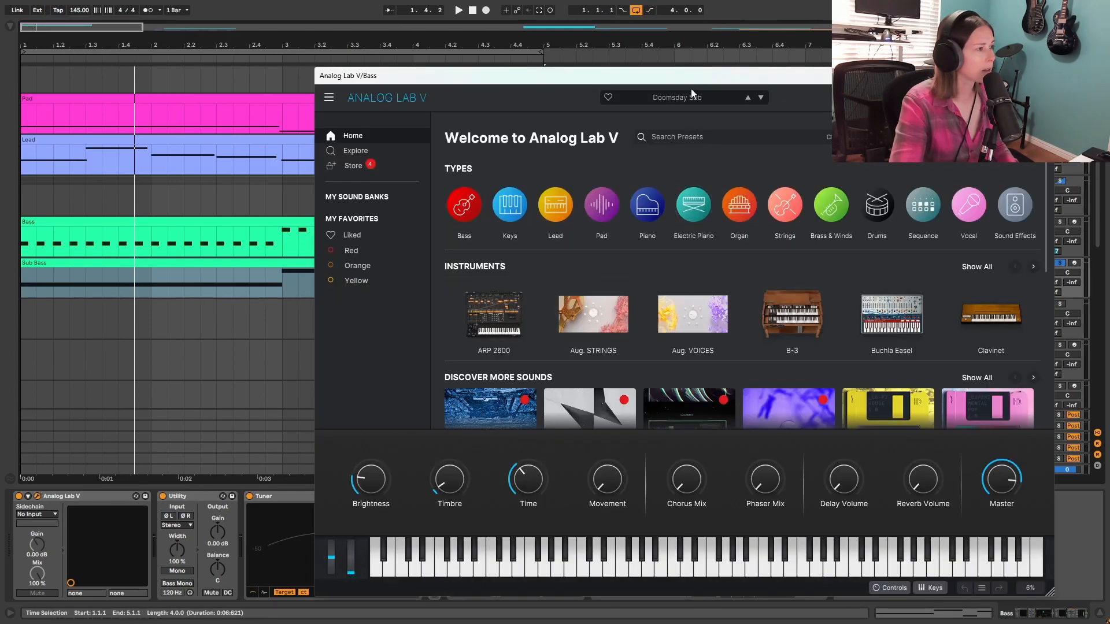
key("space")
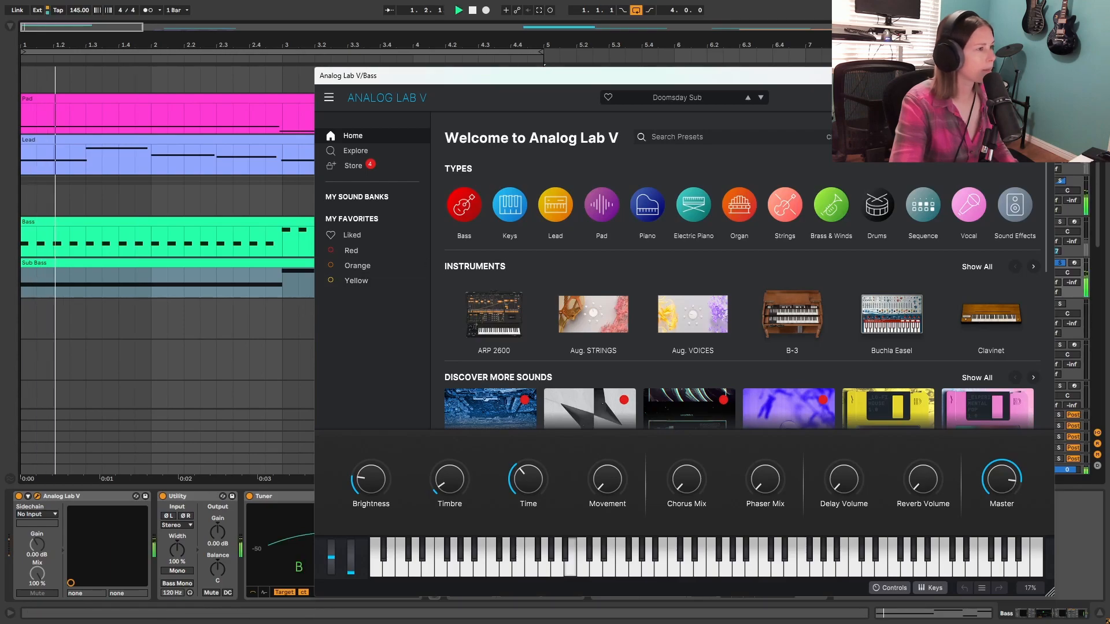
left_click(1041, 75)
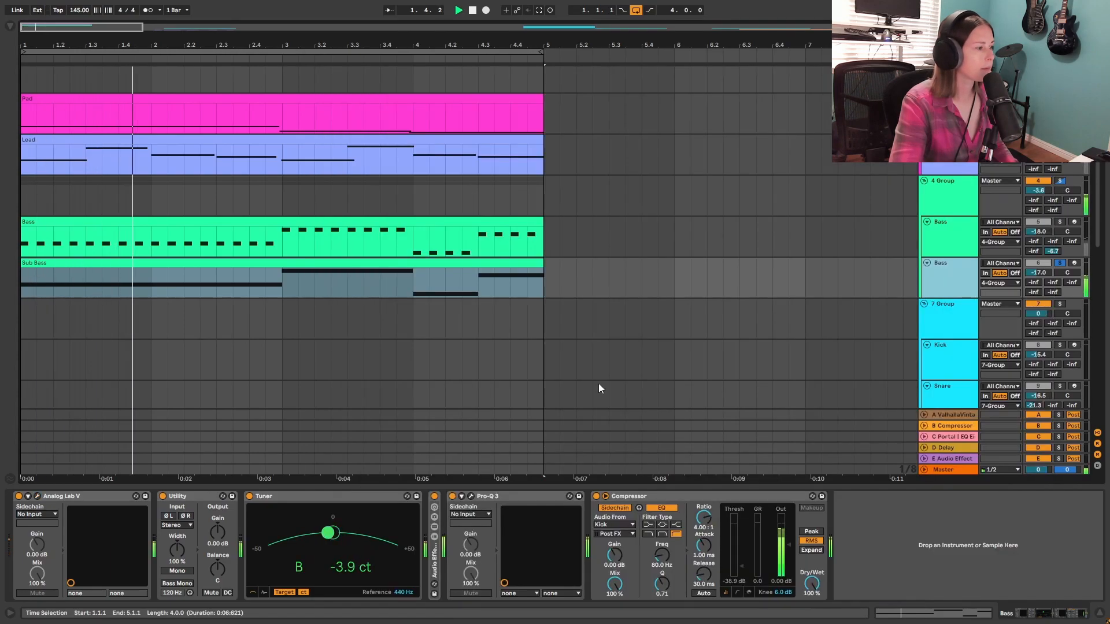
- Review the Pro-Q 3 curve on the sub bass track during playback, repositioning the EQ window to uncover the clips
left_click(471, 497)
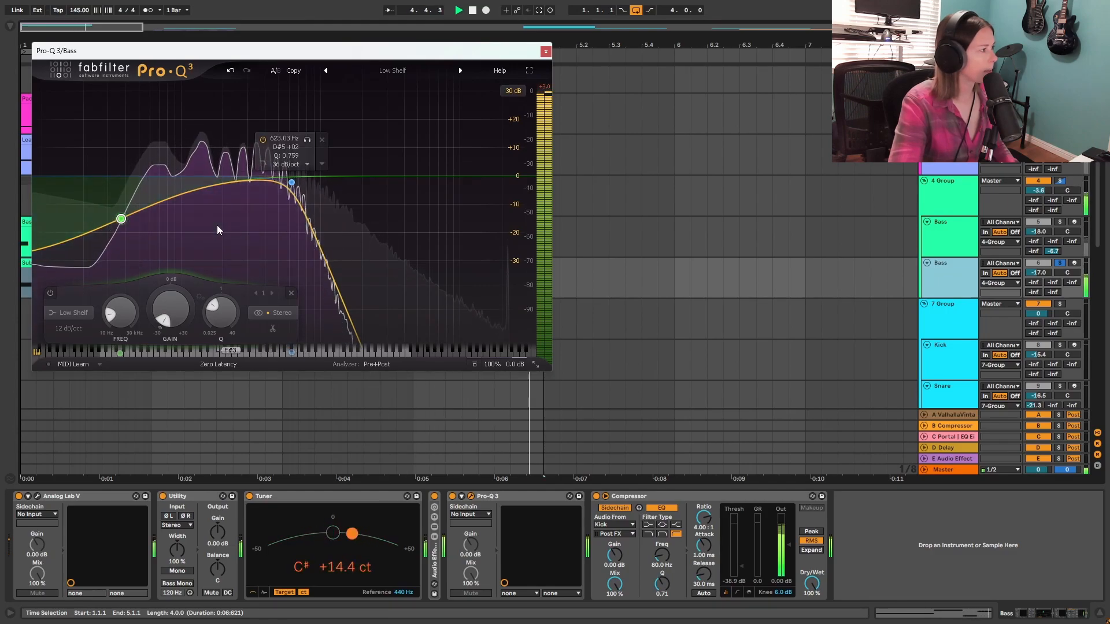
left_click_drag(552, 55, 557, 262)
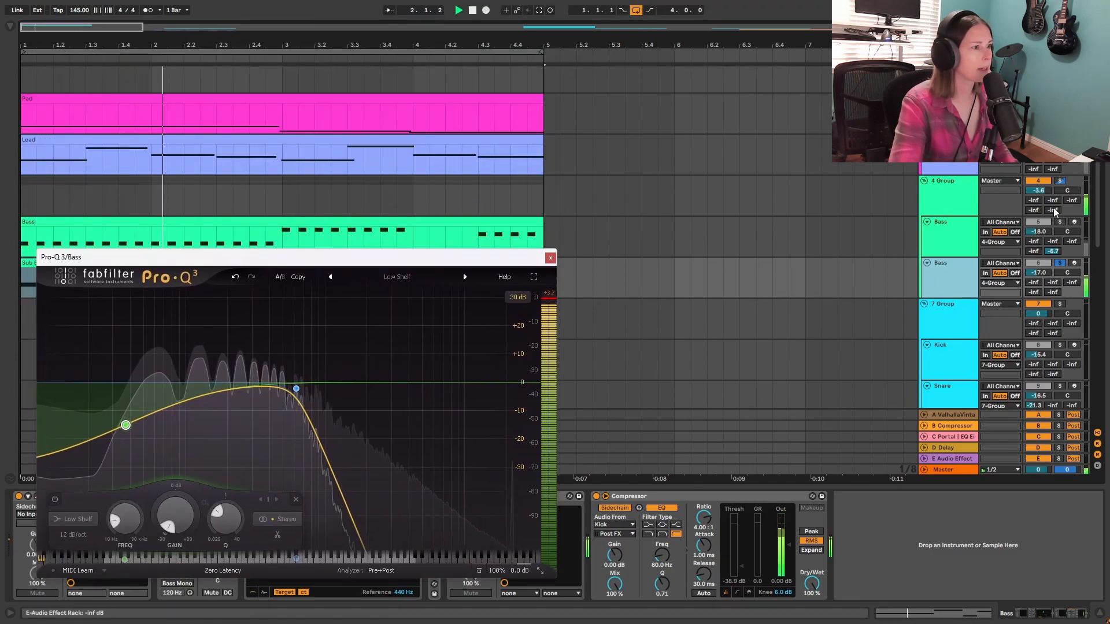
left_click_drag(405, 256, 769, 115)
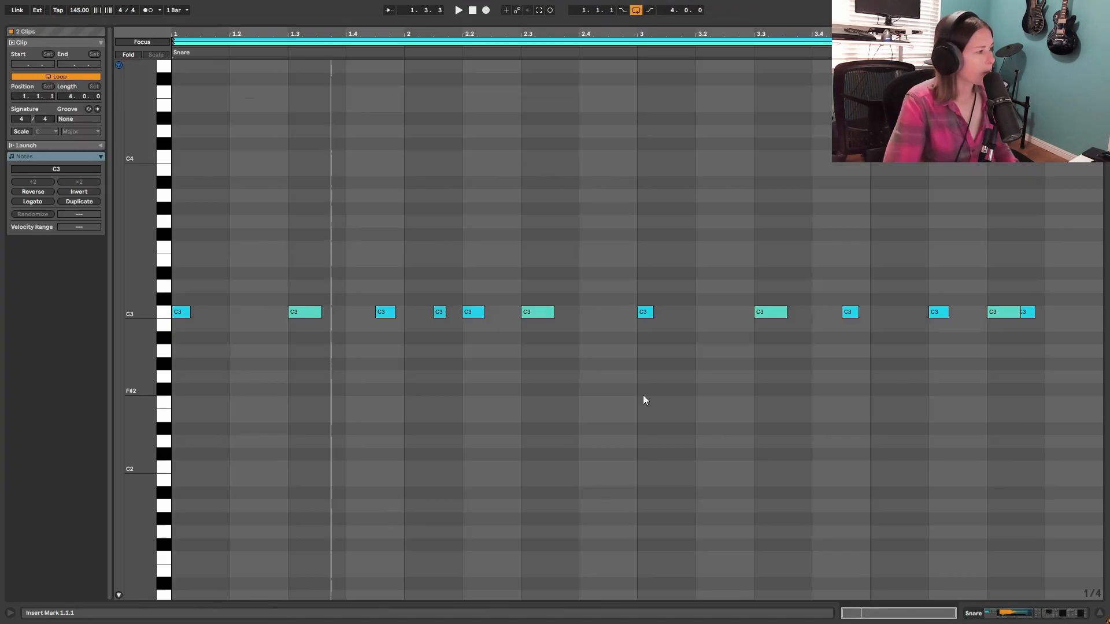
- Audition the kick, snare and hats patterns, and reveal and enlarge the Hats clip's velocity lane
key("space")
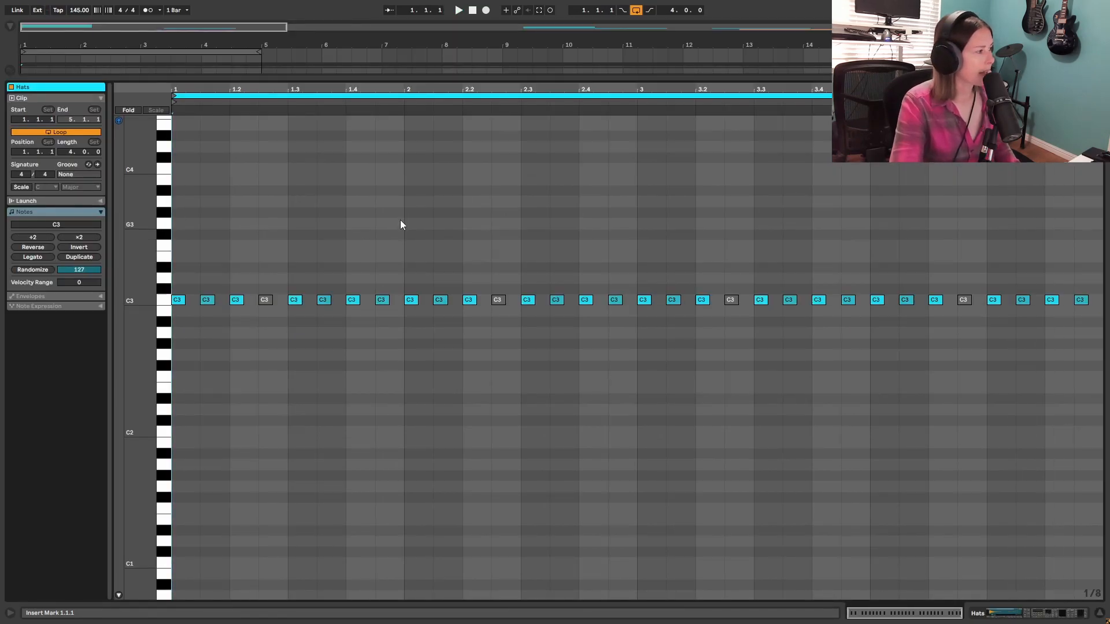
key("space")
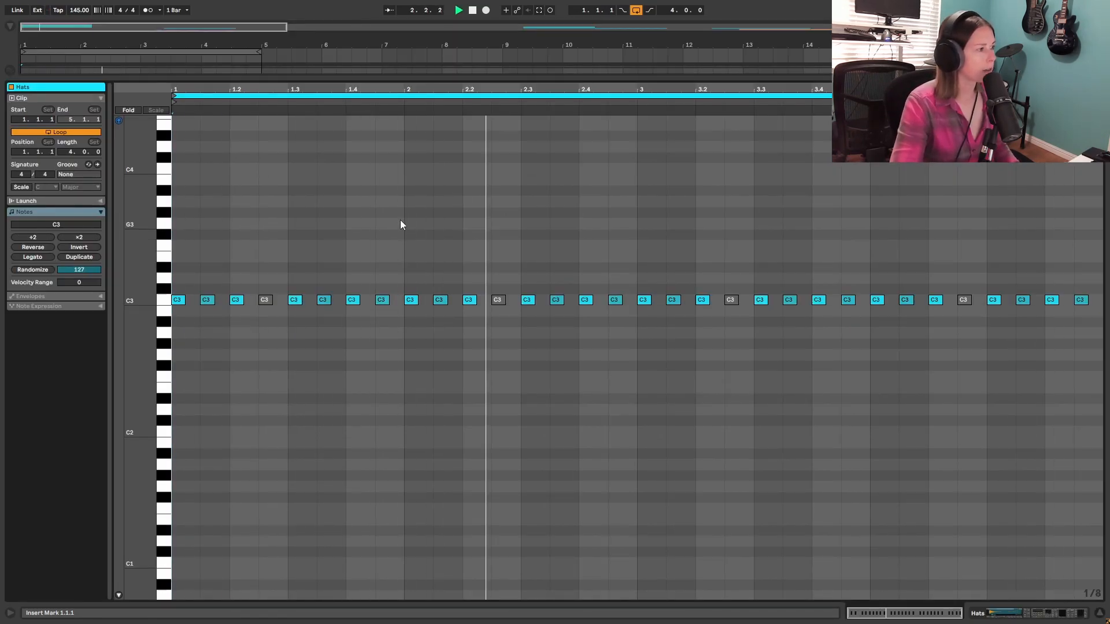
left_click(119, 595)
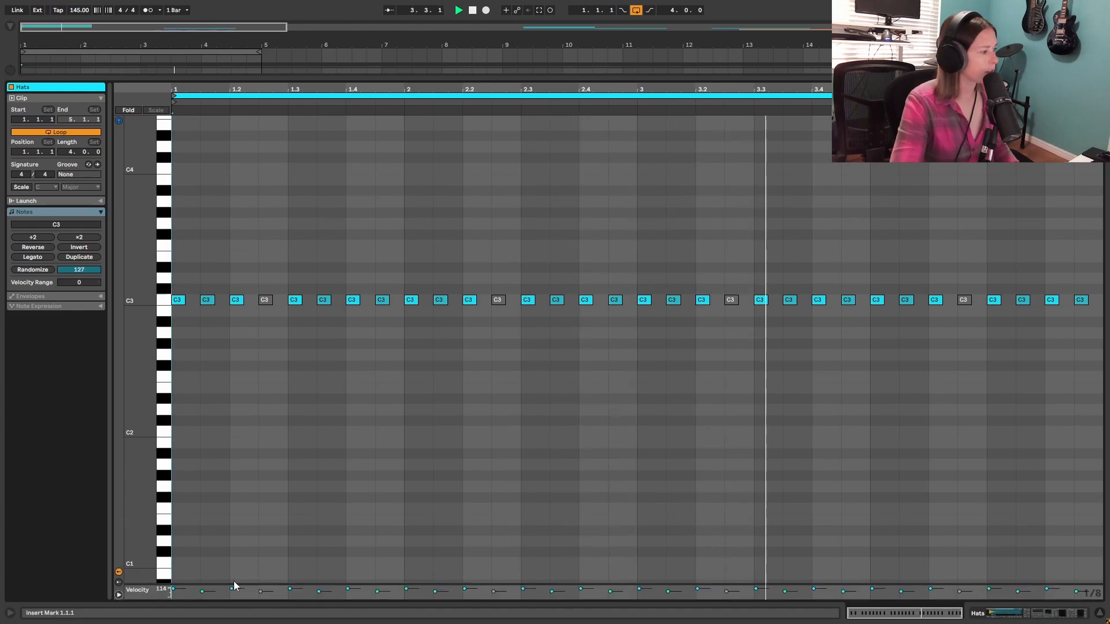
left_click_drag(233, 582, 234, 391)
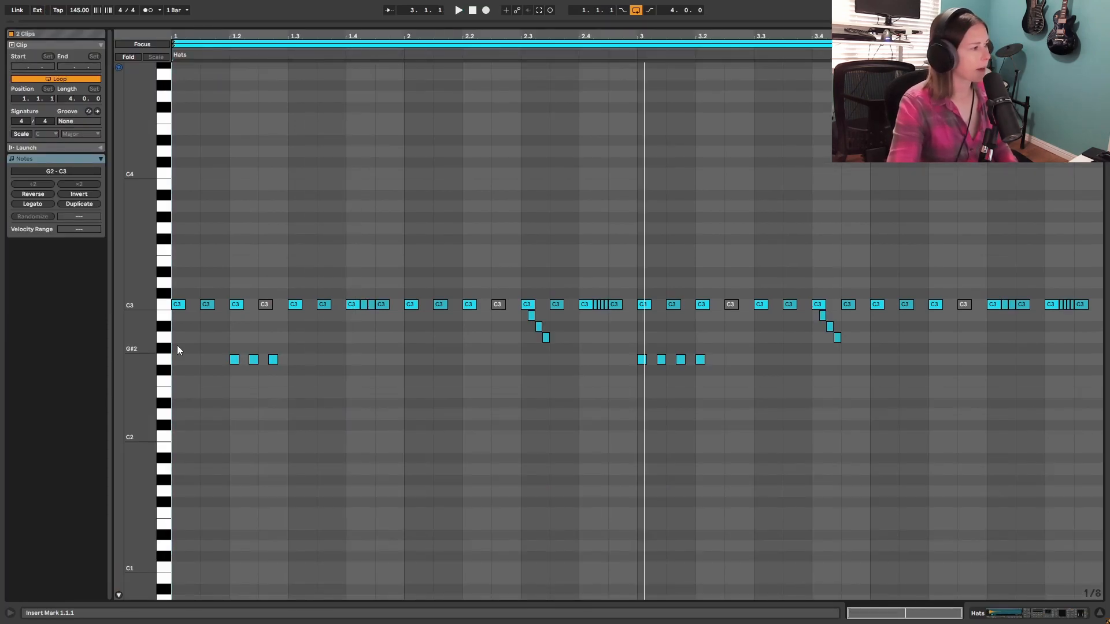
- Audition the hat roll, snare roll and open hat patterns
key("space")
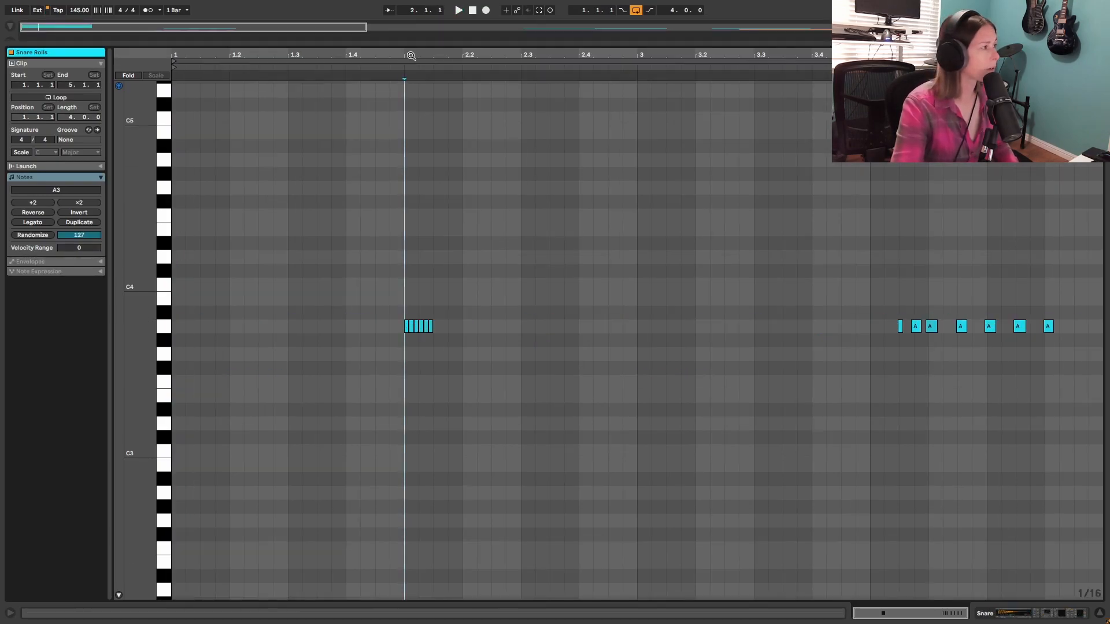
left_click(401, 65)
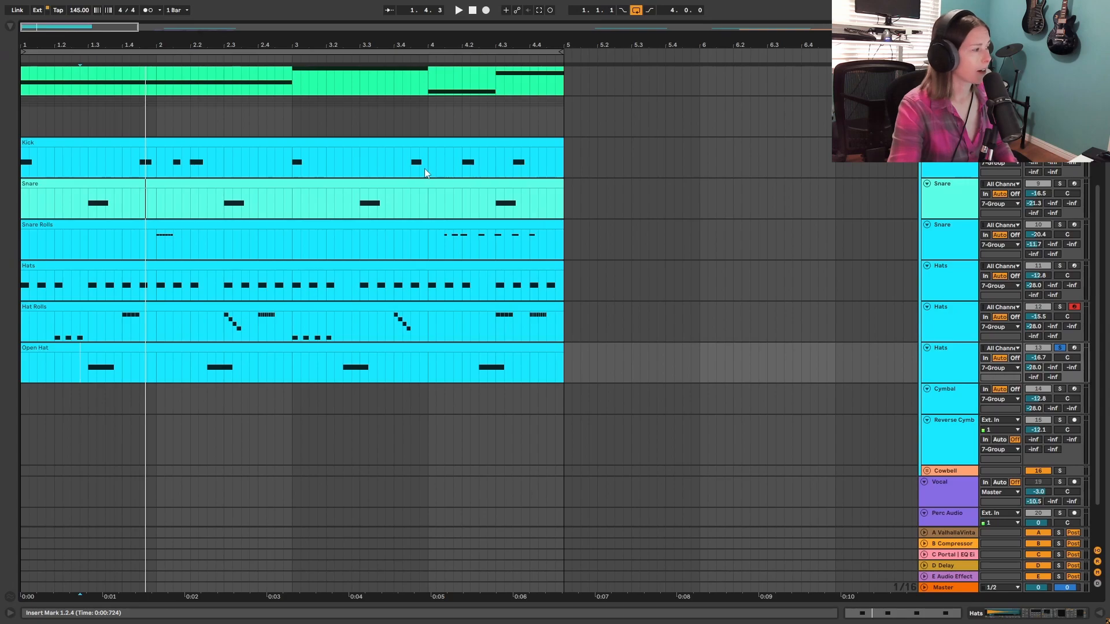
left_click(83, 369)
key("space")
left_click(207, 375)
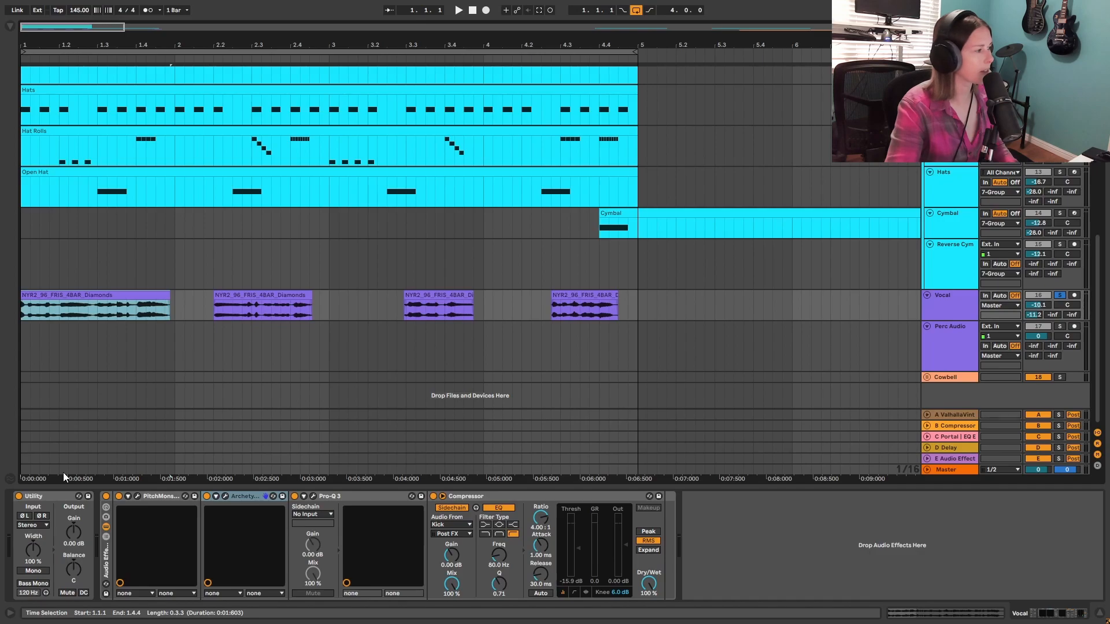
- Review PitchMonster on the Vocal track and compare the vocal with its Audio Effect Rack switched off and back on
left_click(137, 495)
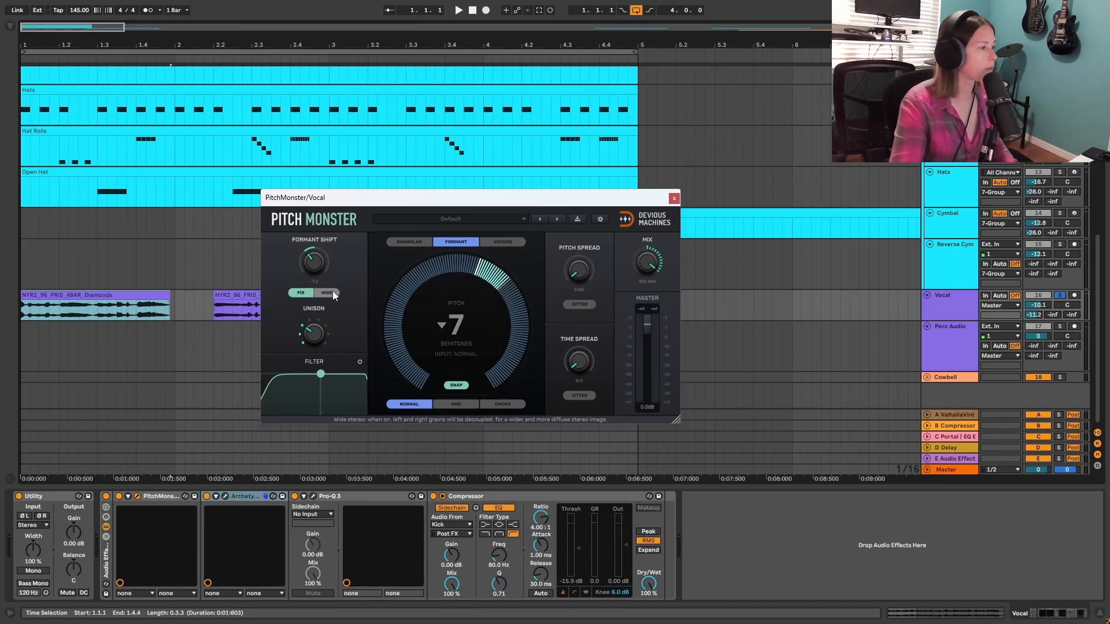
left_click(674, 199)
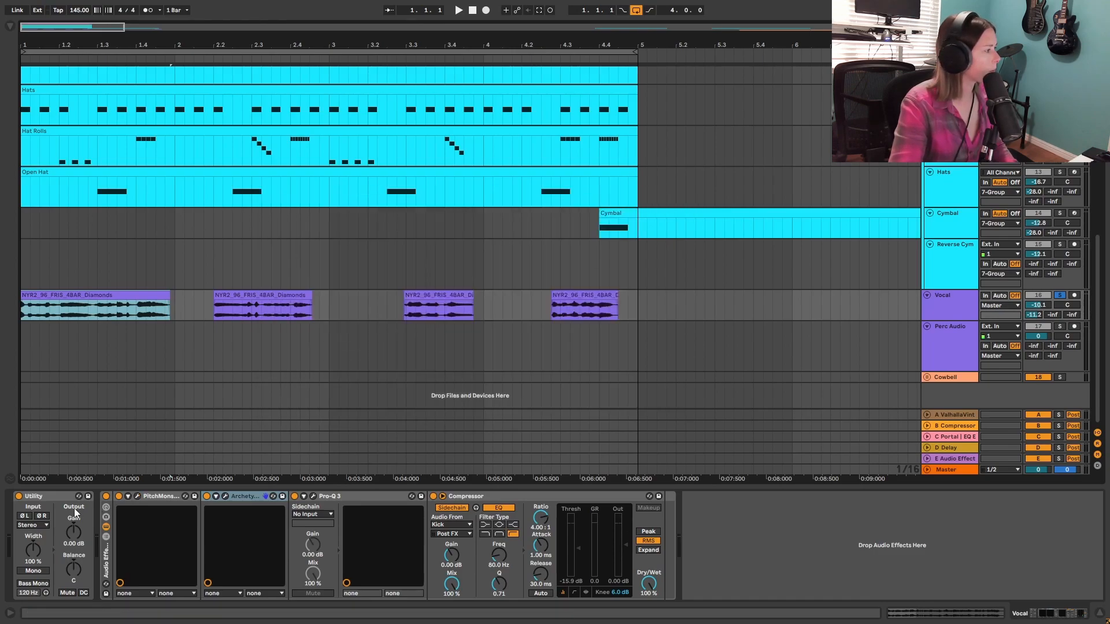
left_click(107, 497)
key("space")
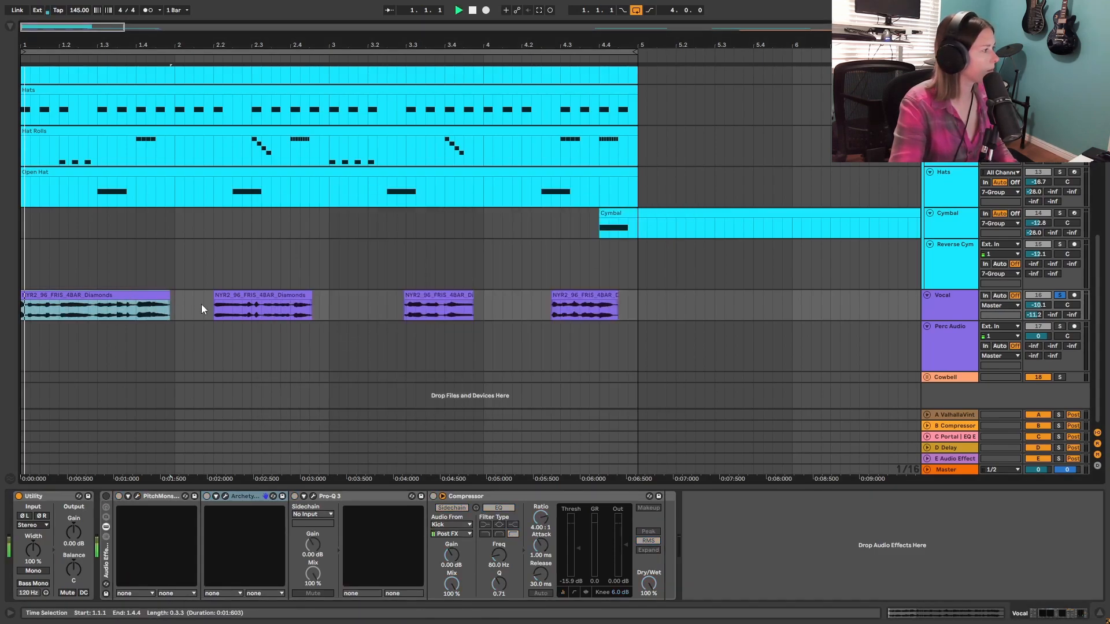
key("space")
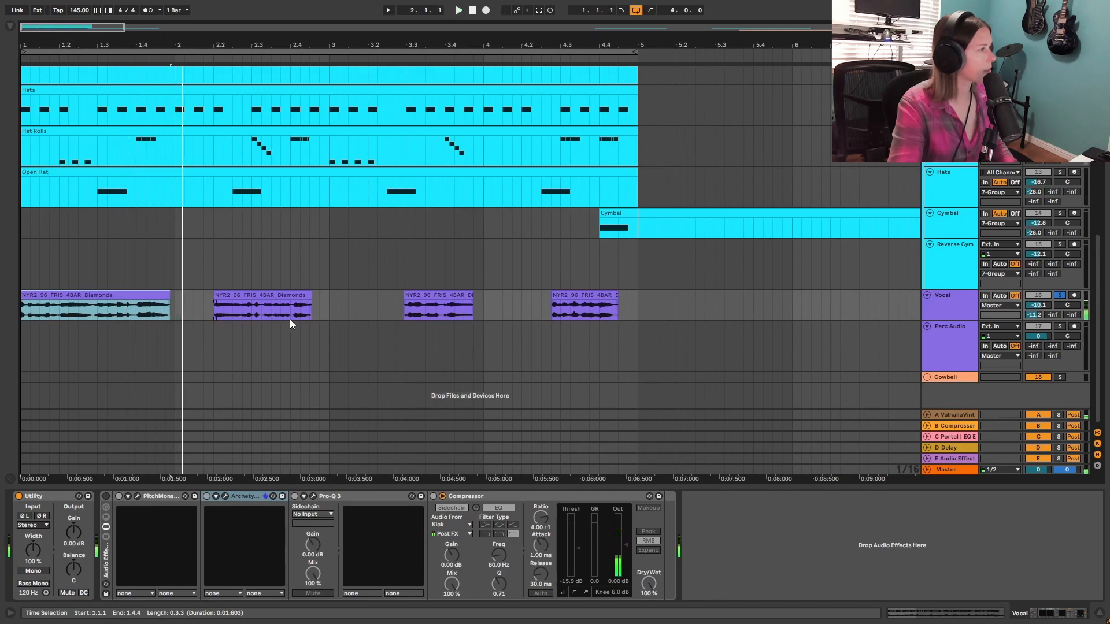
left_click(472, 11)
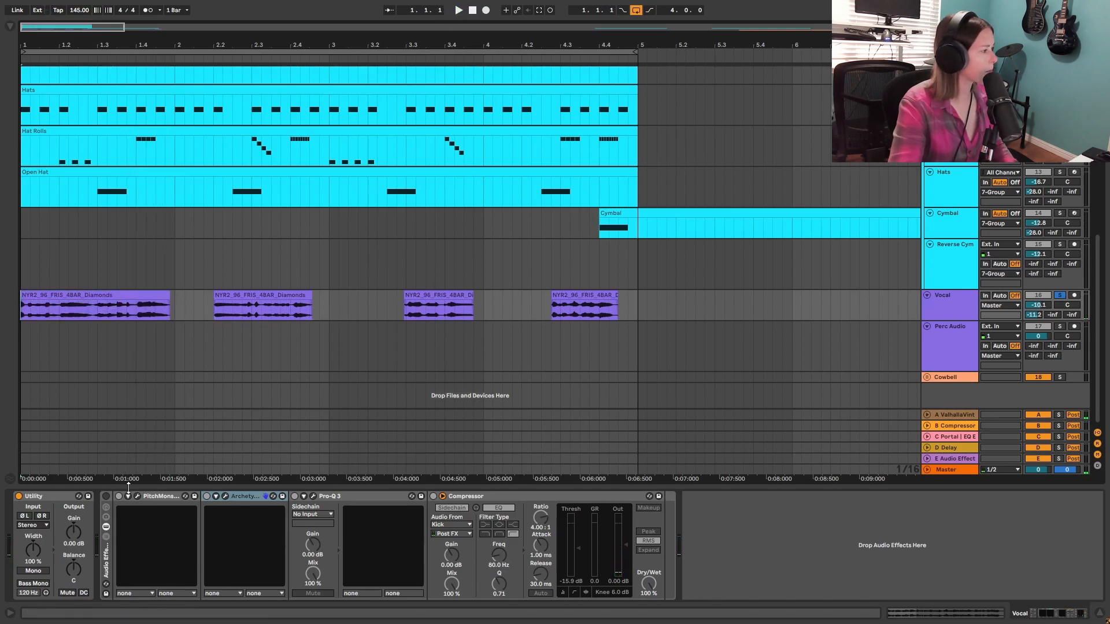
left_click(106, 497)
key("space")
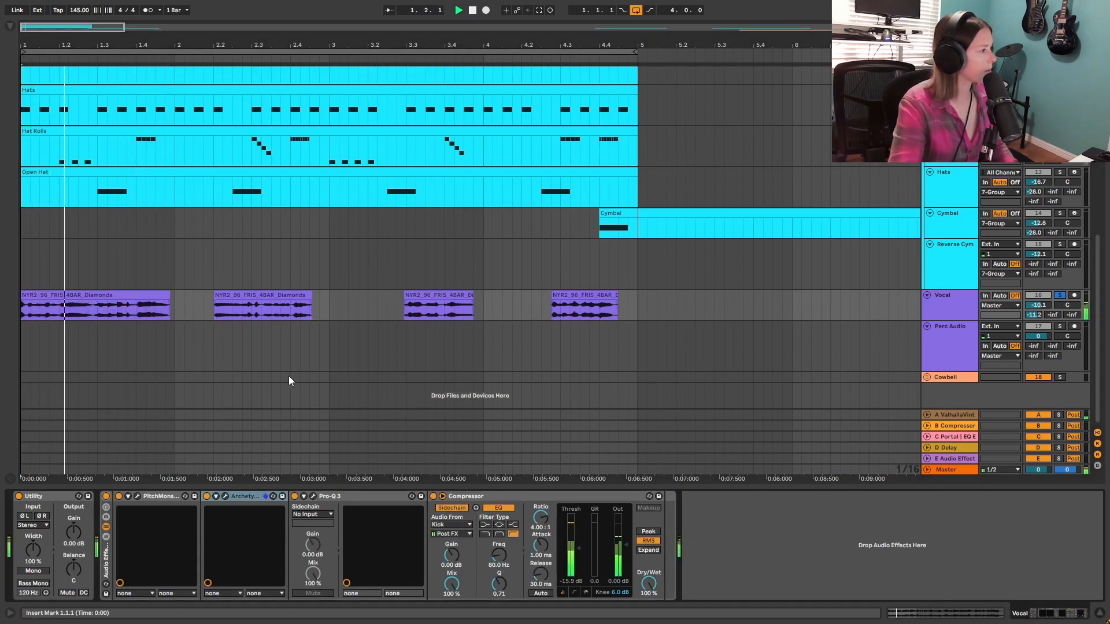
- Review the PitchMonster, Archetype Cory Wong and Pro-Q 3 settings in the Vocal track's effect rack
left_click(139, 495)
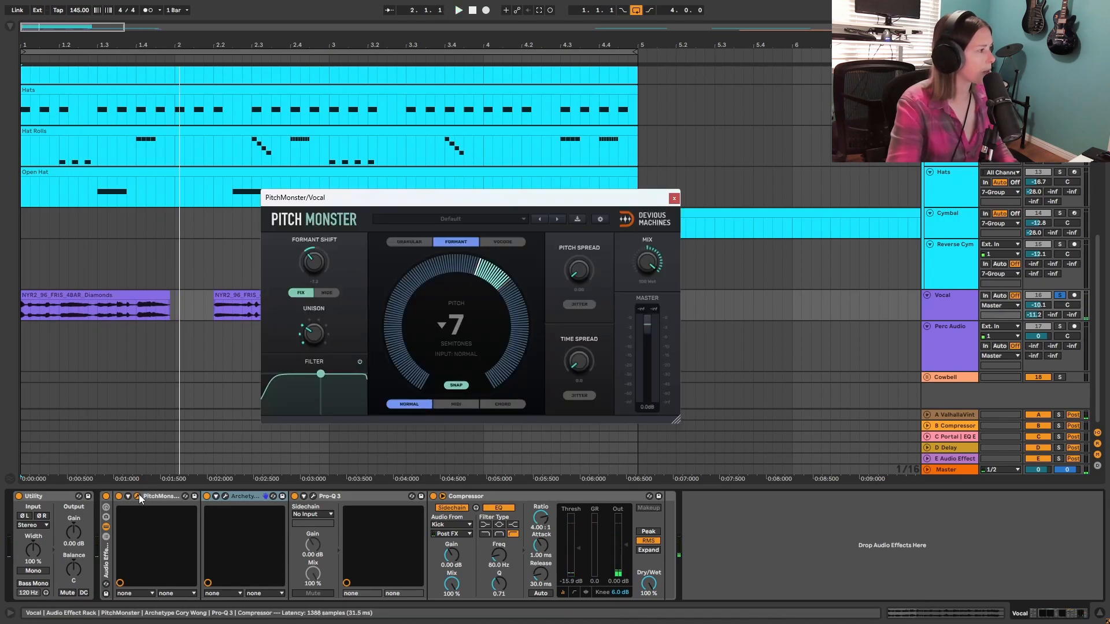
left_click(139, 495)
left_click(225, 496)
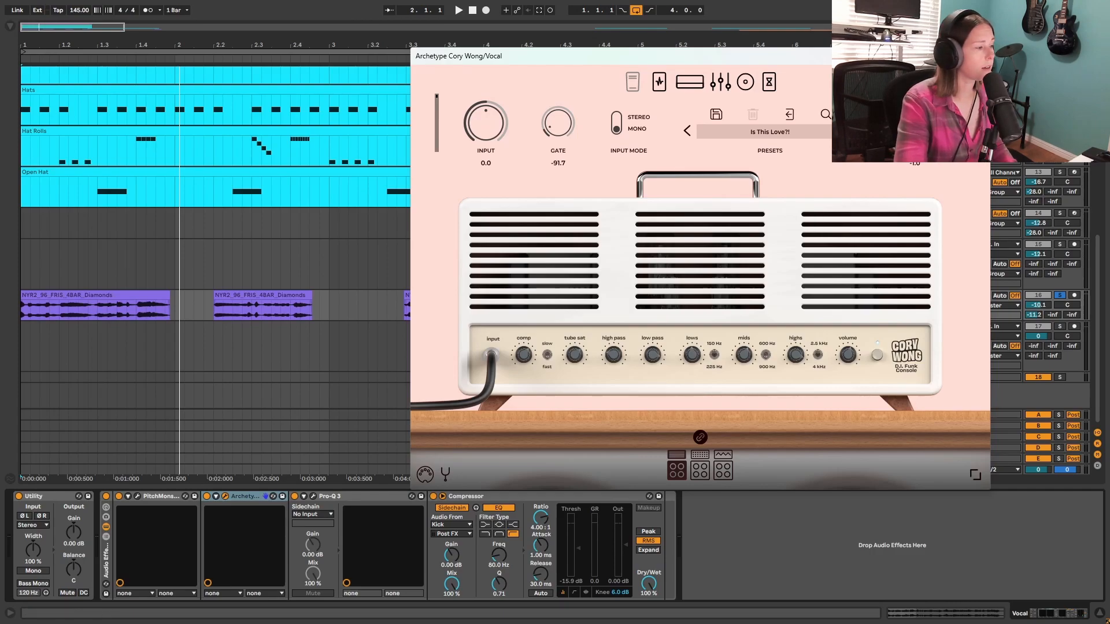
left_click(982, 55)
left_click(312, 496)
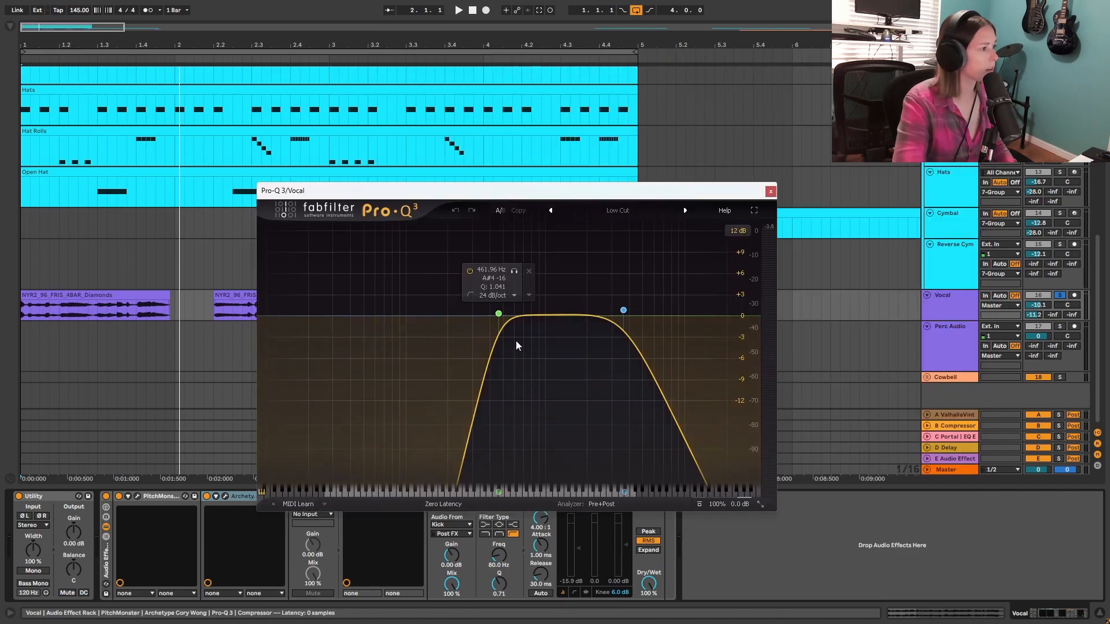
left_click(771, 191)
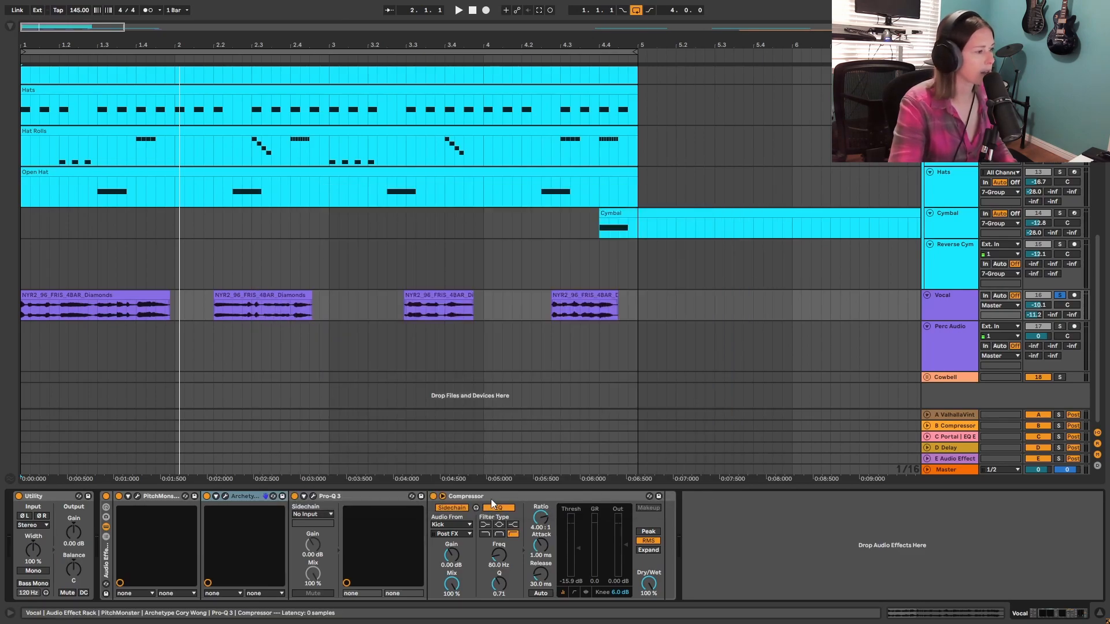